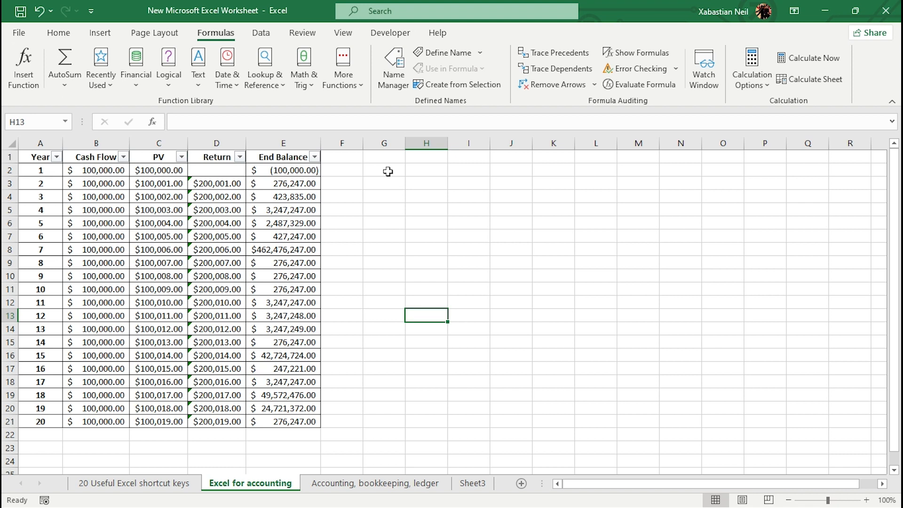
Start an AGGREGATE formula in G2 using function 9 (SUM).
click(388, 171)
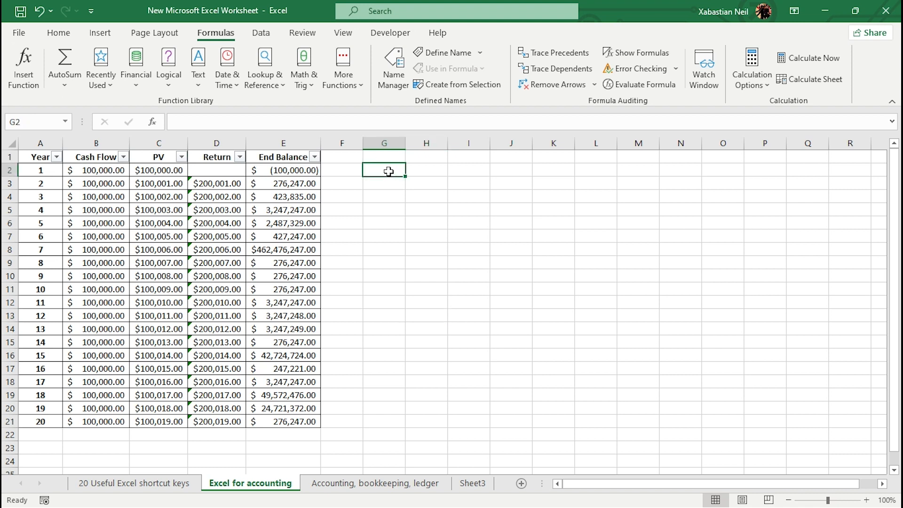
text(=a)
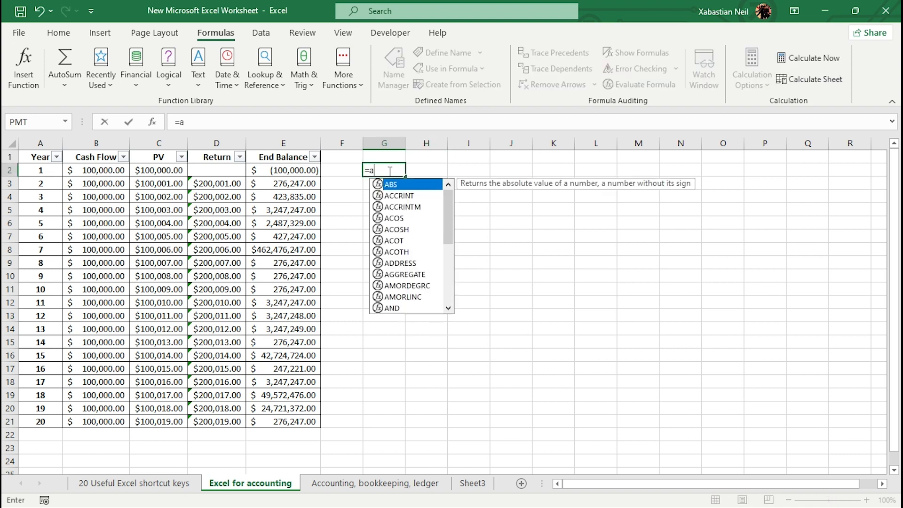
text(ggr)
key(Tab)
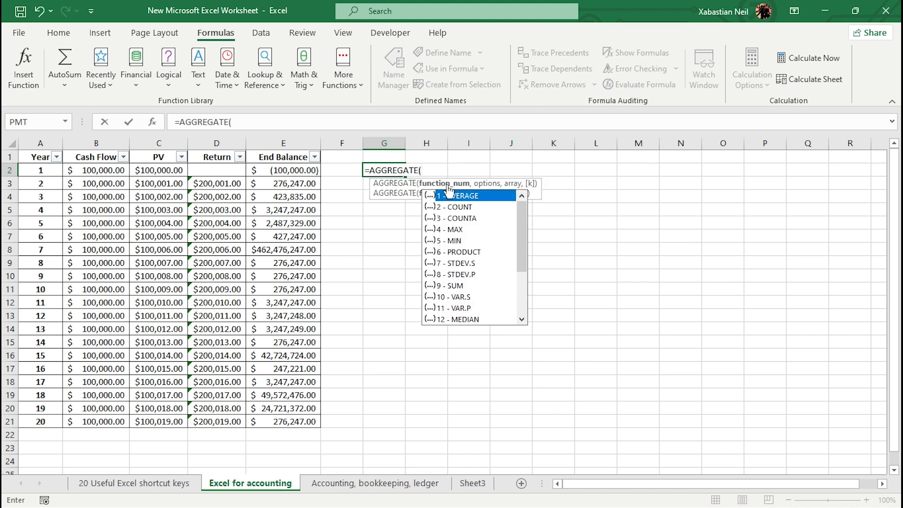
scroll(477, 303, up, 3)
scroll(496, 282, down, 3)
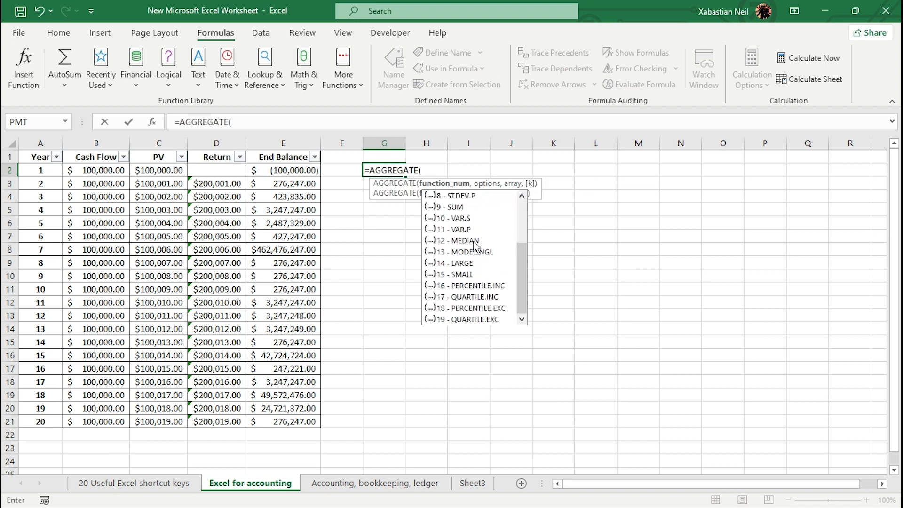
scroll(480, 256, up, 3)
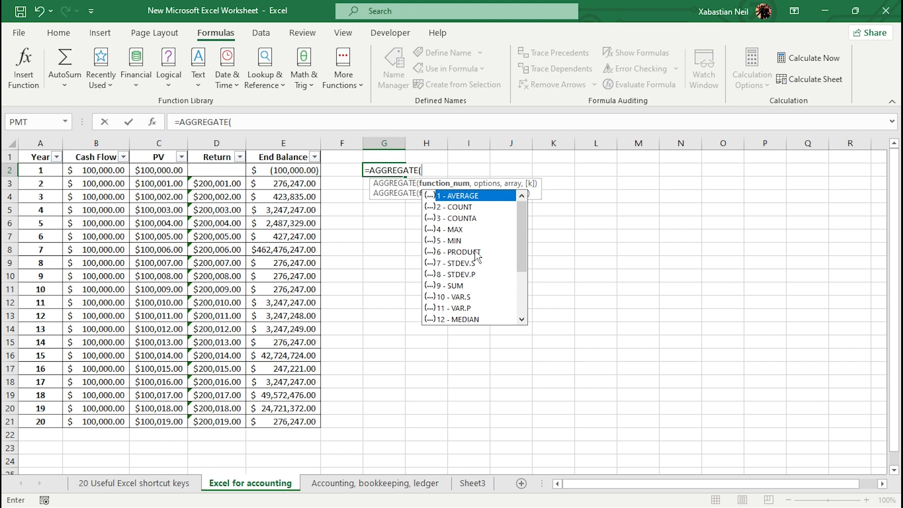
double_click(467, 284)
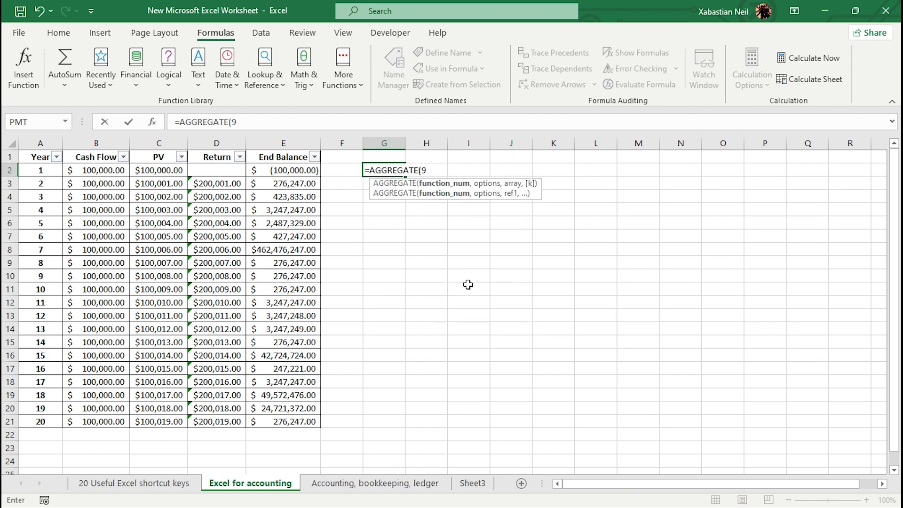
Complete the formula as =AGGREGATE(9,6,E2:E21), ignoring error values across the End Balance column.
text(,)
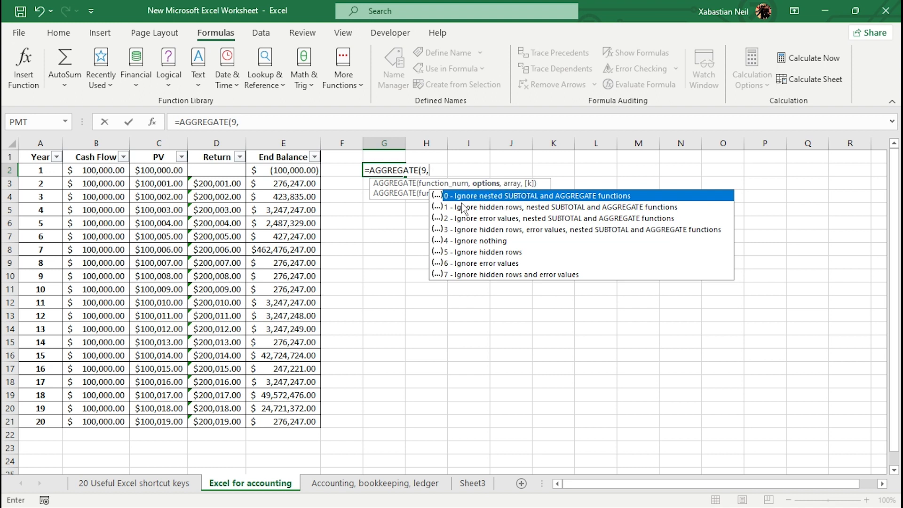
double_click(506, 264)
text(,)
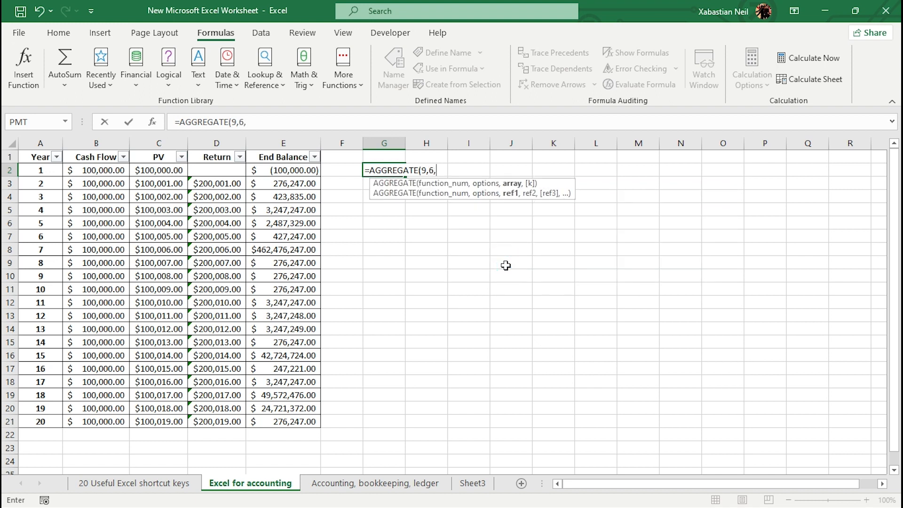
click(298, 171)
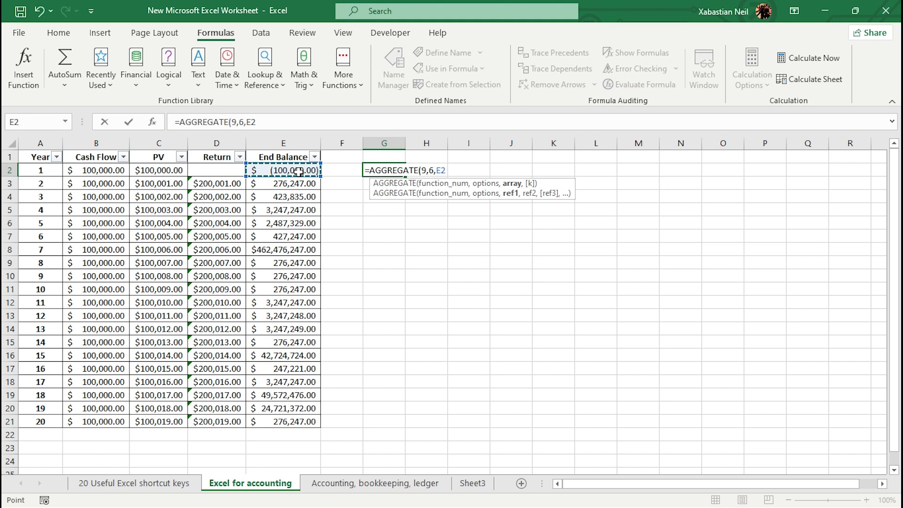
key(ctrl+shift+Down)
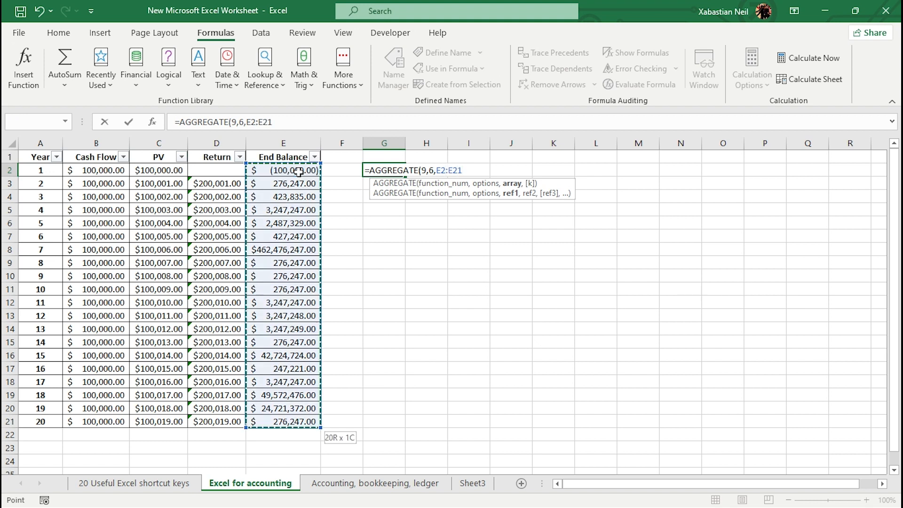
text())
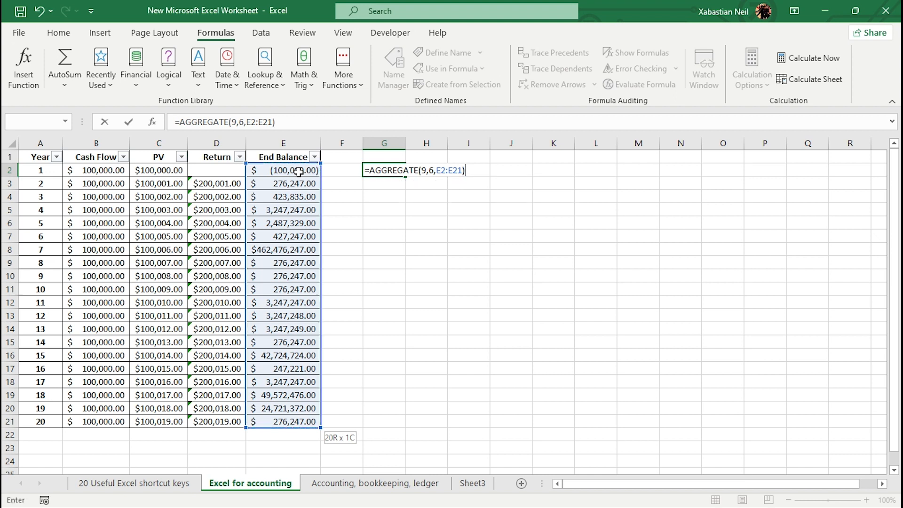
key(Return)
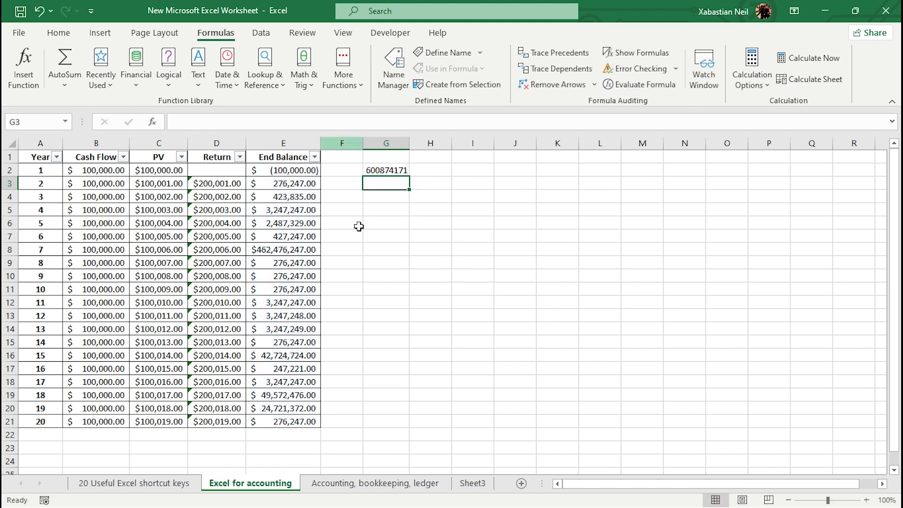
Clear the End Balance value in E9 for year 8.
click(301, 263)
double_click(301, 263)
key(BackSpace)
key(BackSpace)
key(BackSpace)
key(BackSpace)
key(BackSpace)
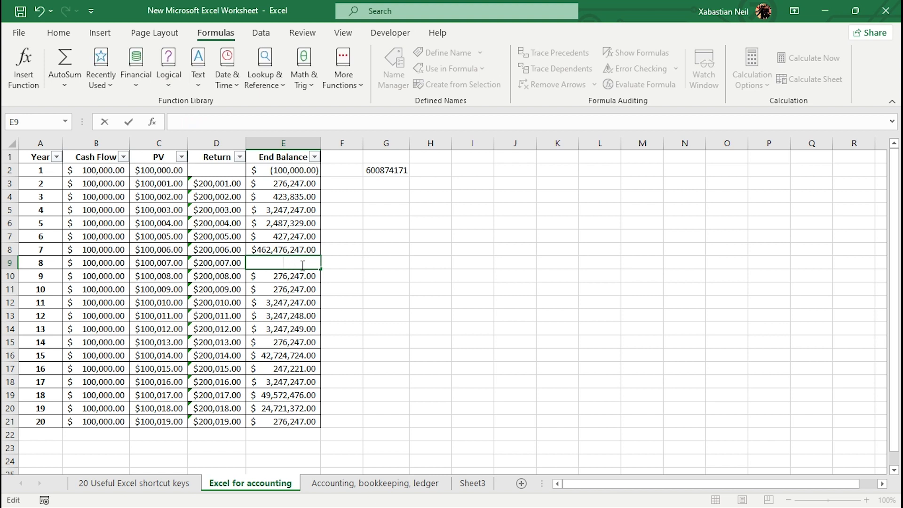
key(Return)
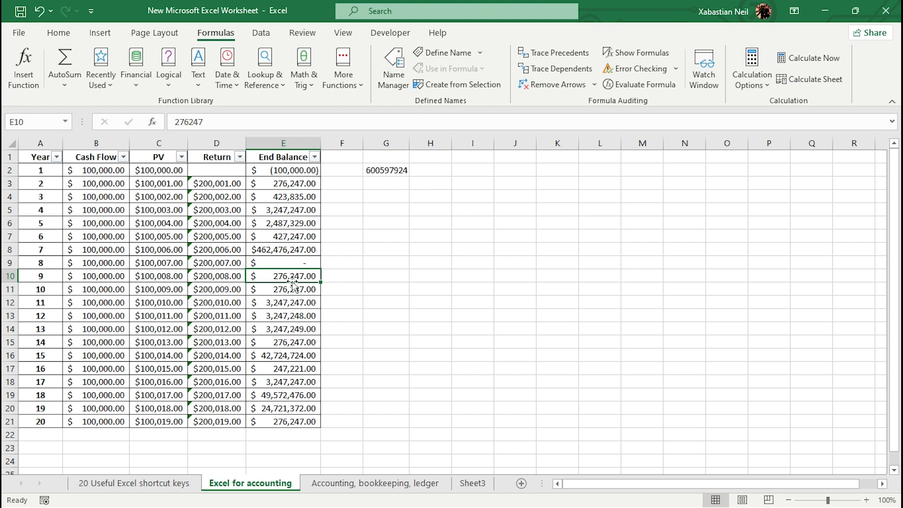
Enter a formula in G4 dividing E8 by E9.
click(386, 192)
click(386, 188)
double_click(388, 196)
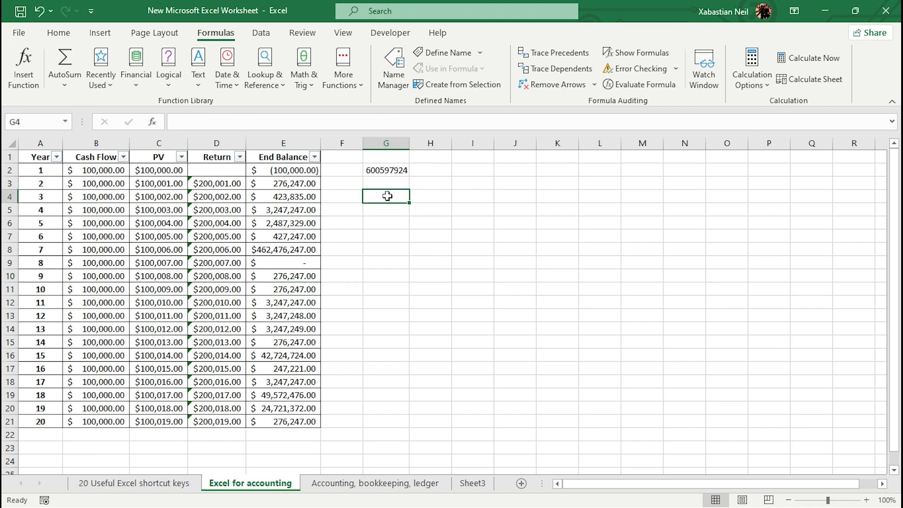
text(=)
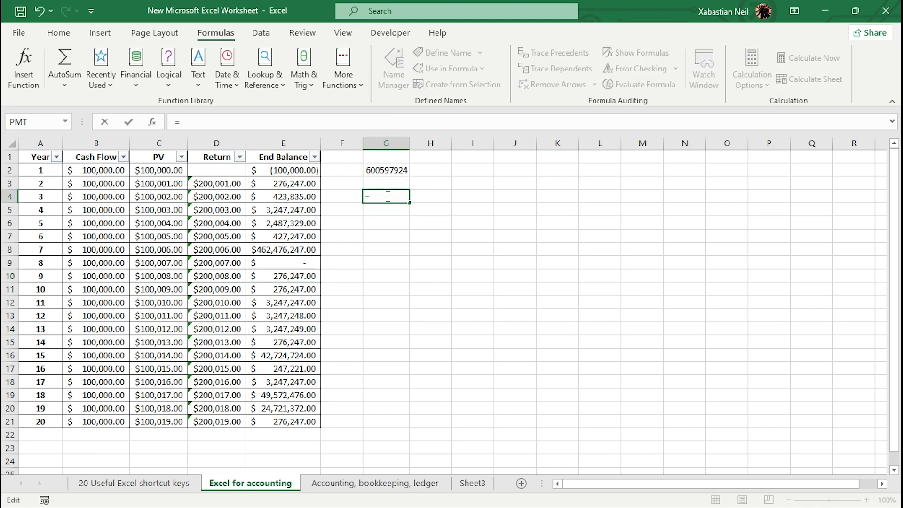
click(306, 249)
text(/)
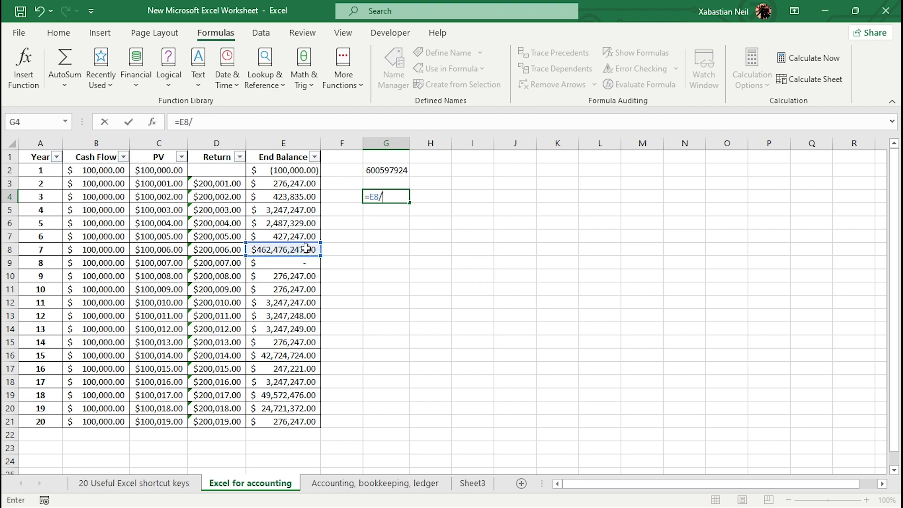
click(301, 263)
key(Return)
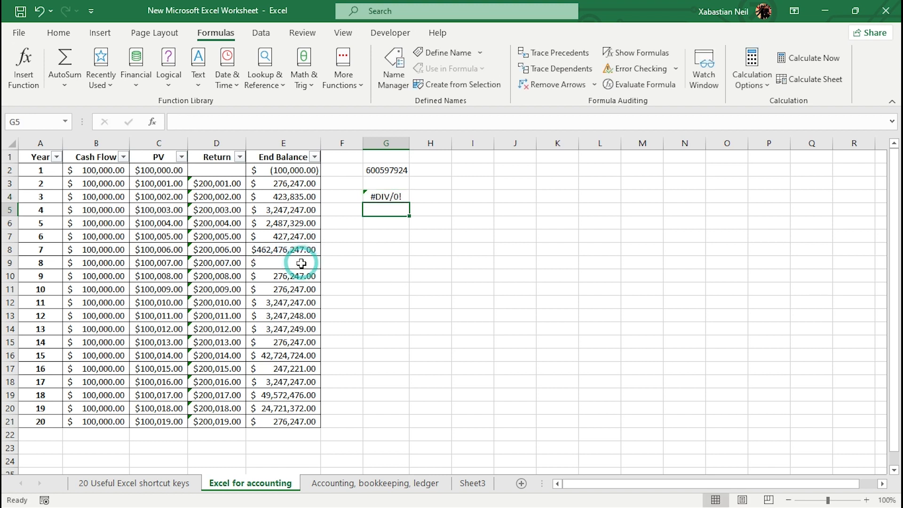
Replace the End Balance in E9 with a formula dividing E8 by 0.
click(386, 196)
click(295, 260)
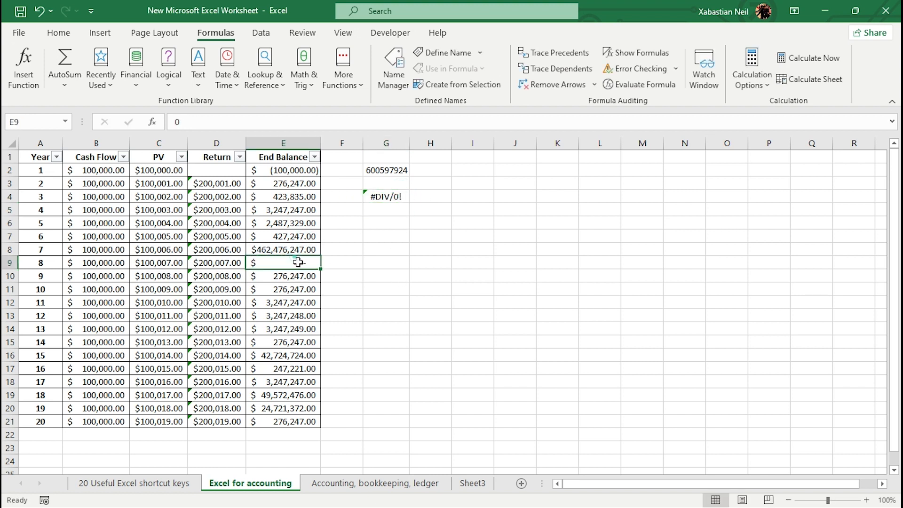
key(BackSpace)
text(=)
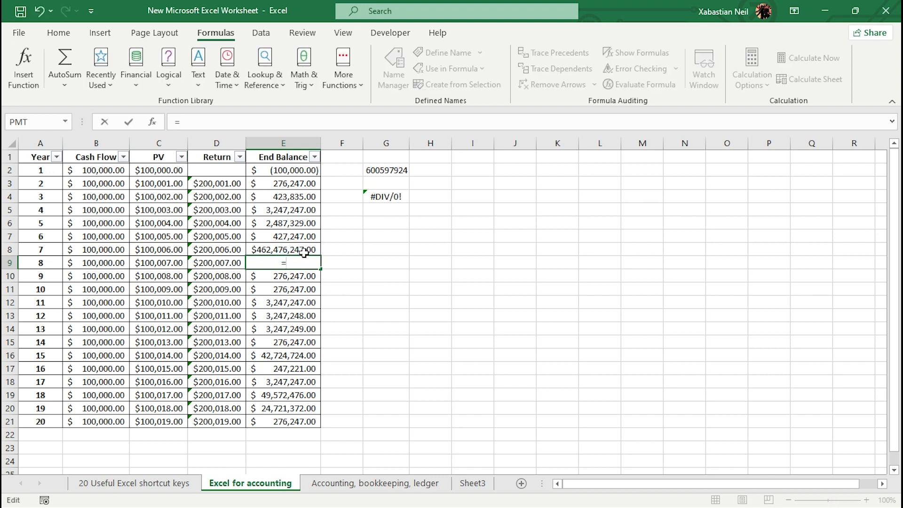
click(309, 249)
text(/)
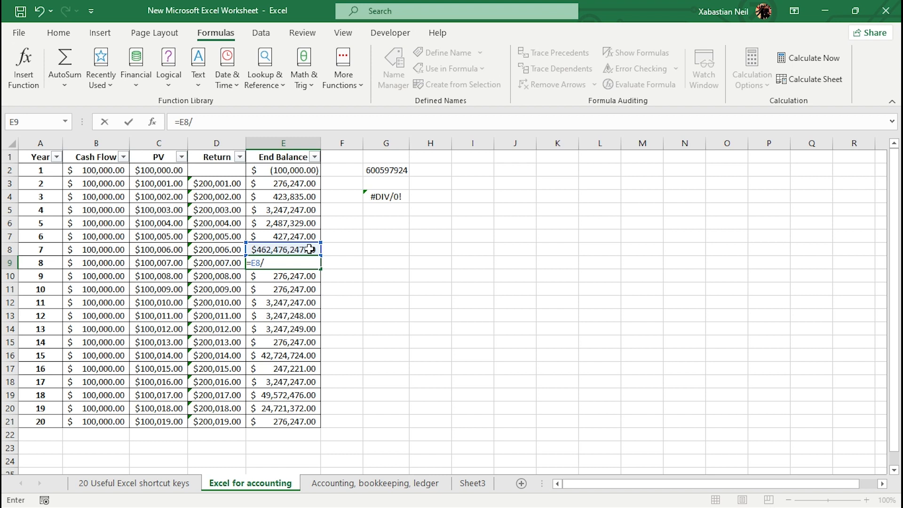
text(0)
key(Return)
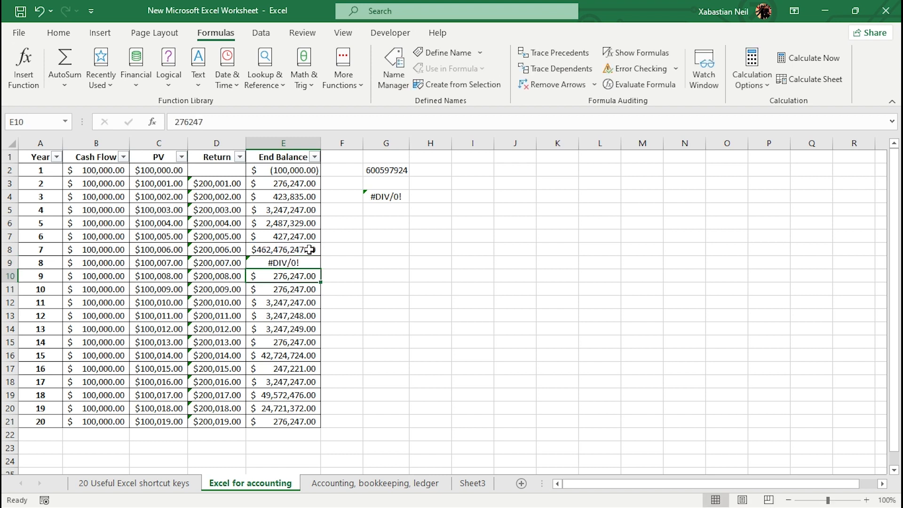
Inspect the AGGREGATE formula in G2.
click(396, 172)
click(454, 212)
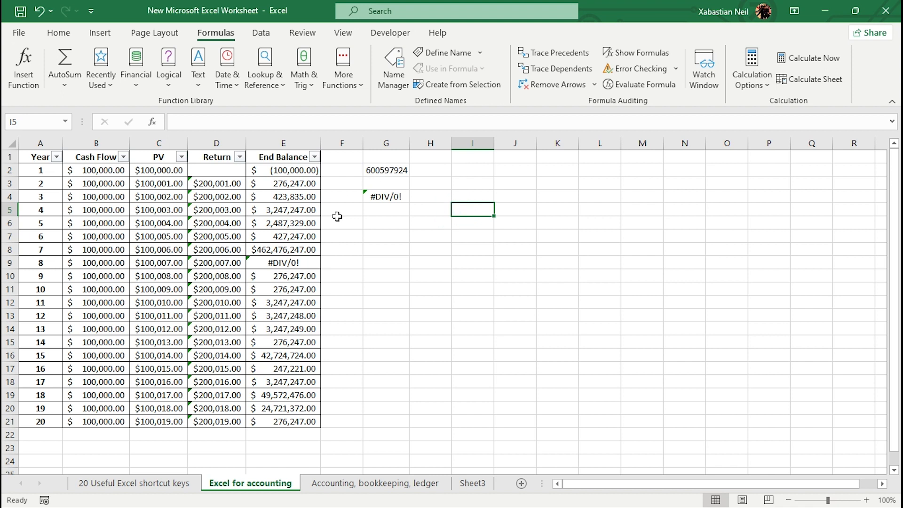
click(396, 167)
click(396, 160)
click(398, 169)
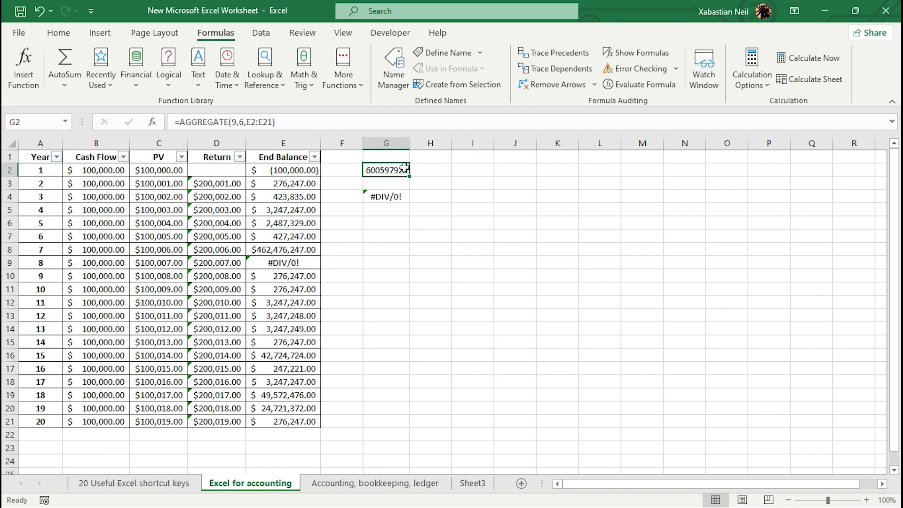
double_click(398, 169)
click(469, 258)
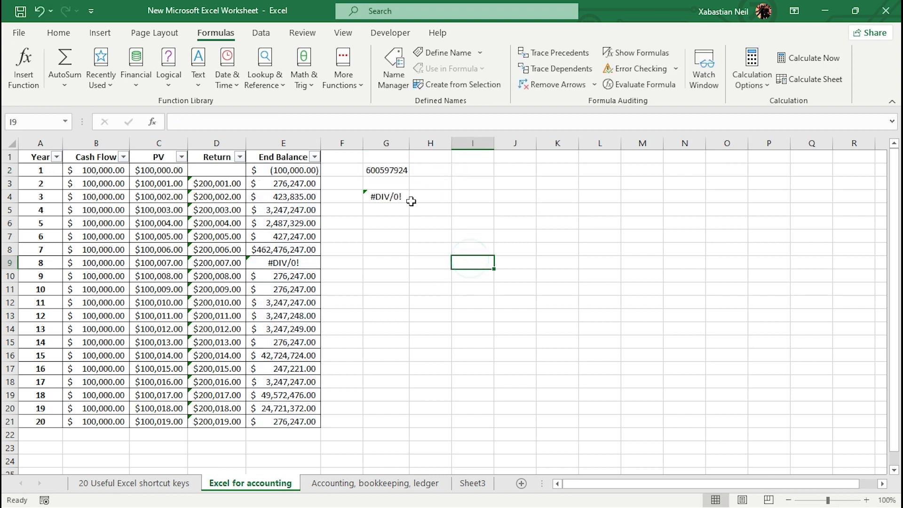
Change the AGGREGATE option in G2 to 3, ignoring hidden rows, error values and nested SUBTOTAL/AGGREGATE.
double_click(398, 169)
click(486, 184)
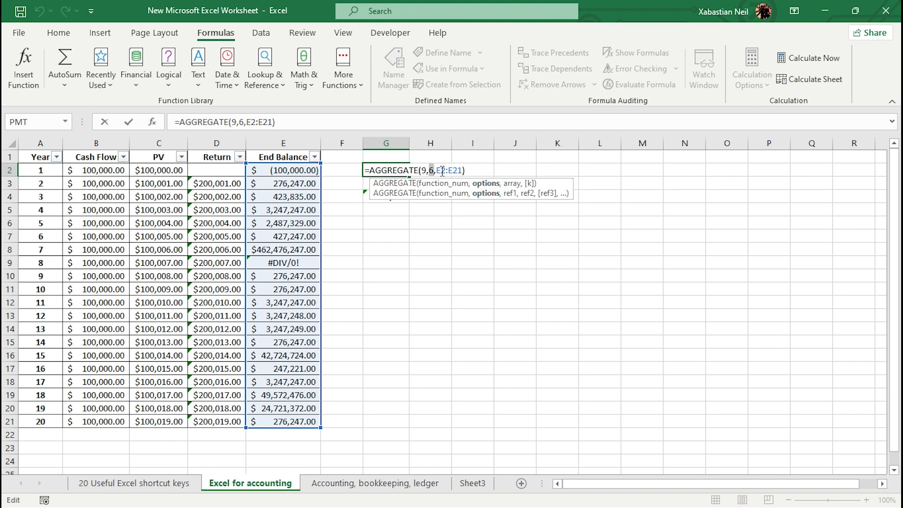
key(BackSpace)
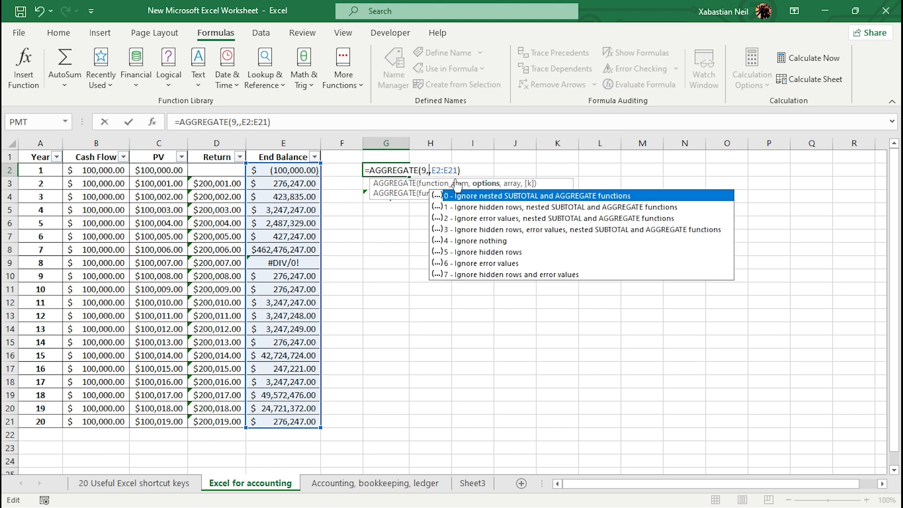
click(505, 230)
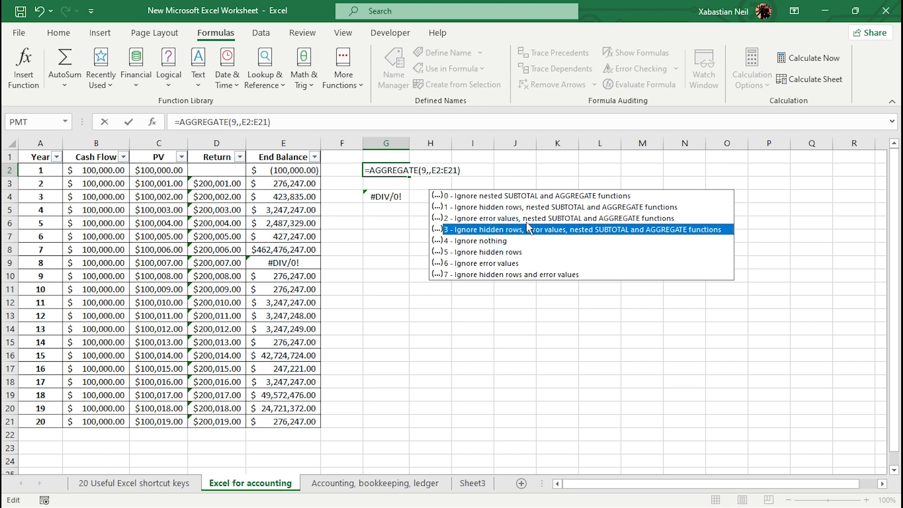
double_click(529, 229)
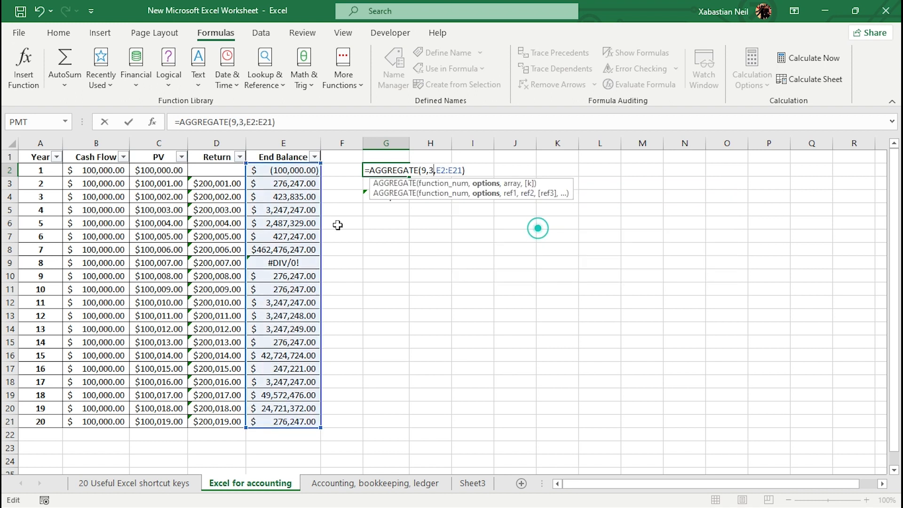
Filter the End Balance column to hide the $276,247.00 and $423,835.00 rows.
click(314, 157)
click(181, 359)
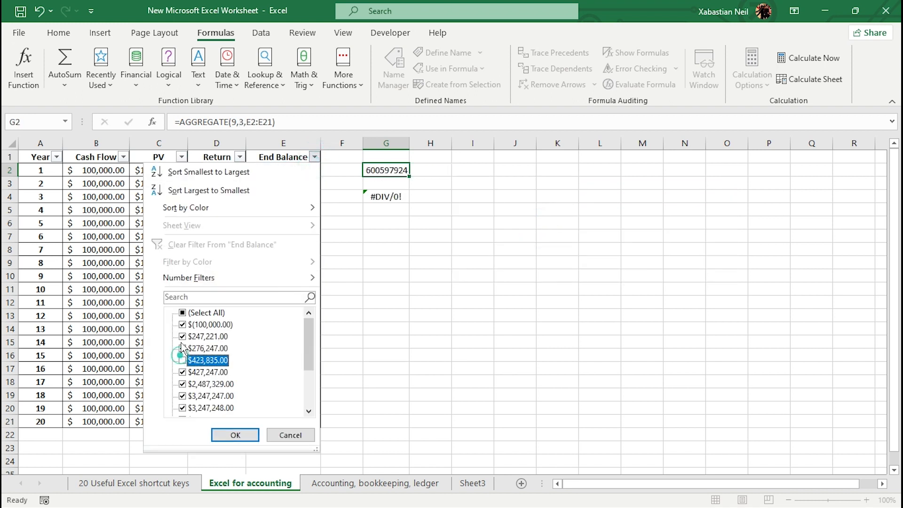
click(182, 348)
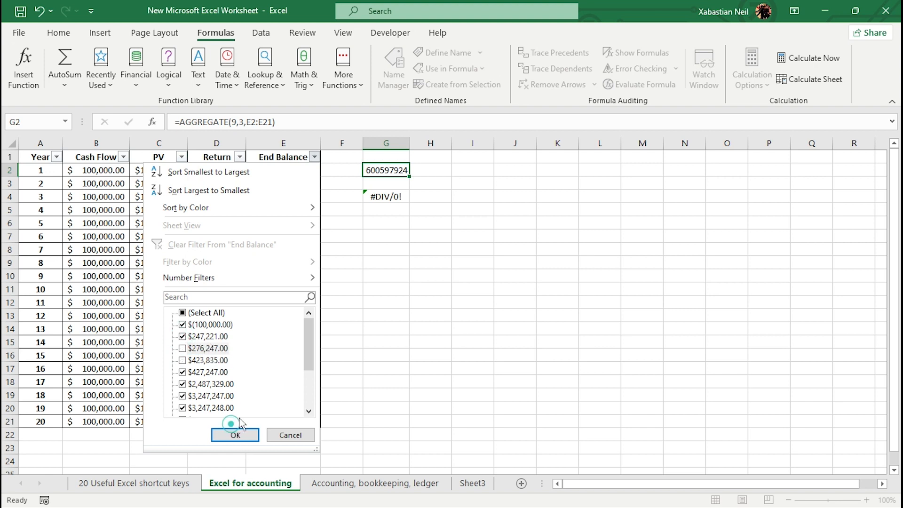
click(235, 433)
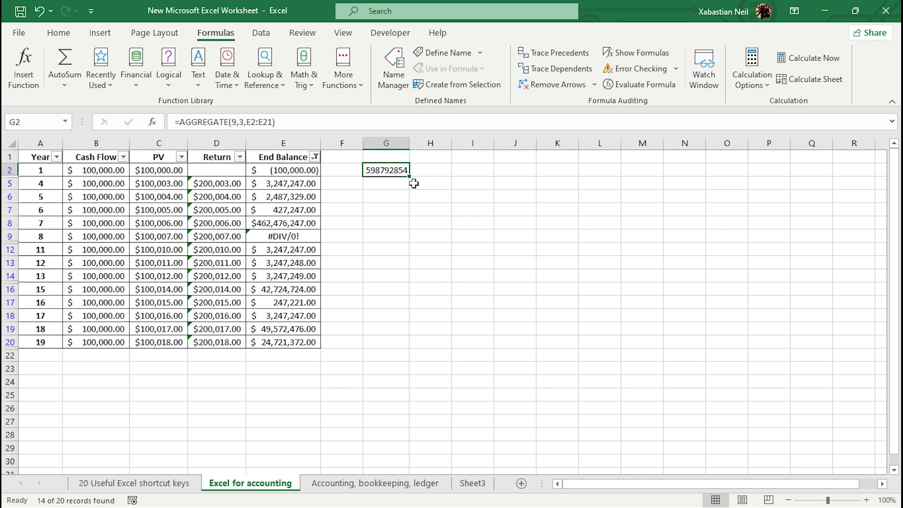
double_click(369, 253)
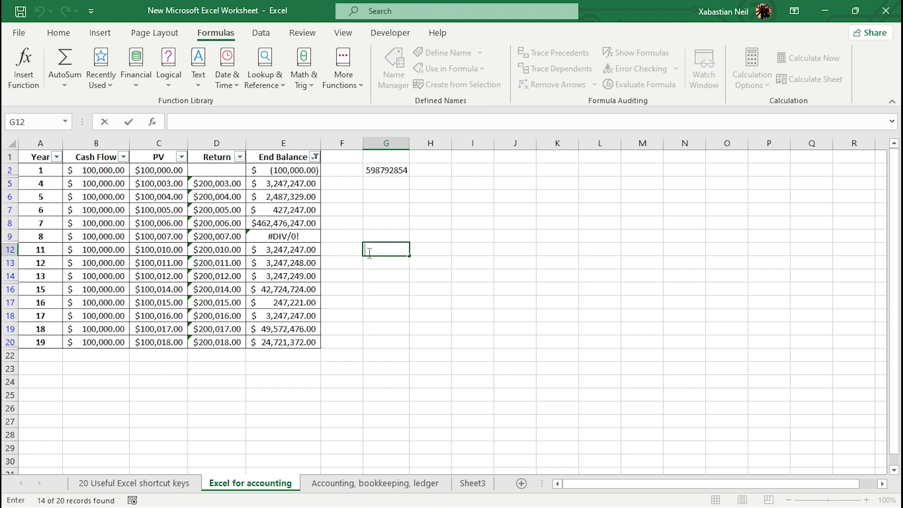
click(402, 165)
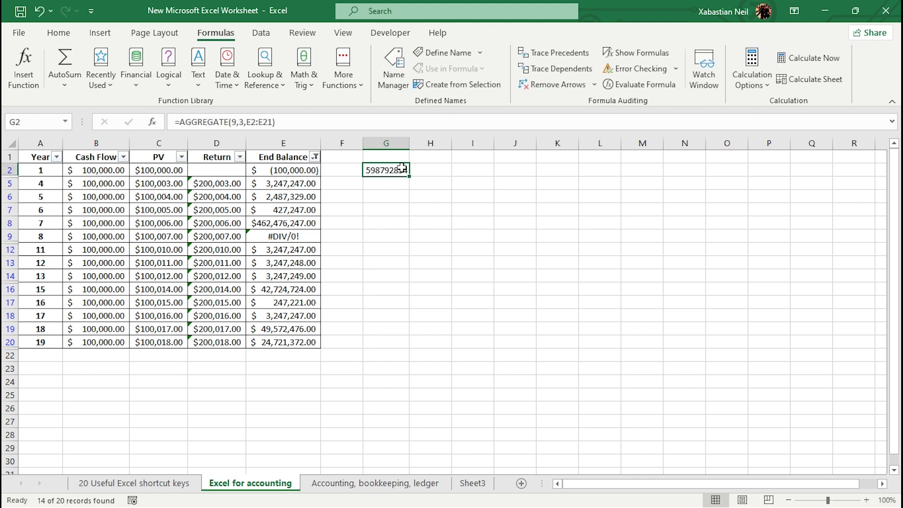
click(392, 185)
double_click(396, 186)
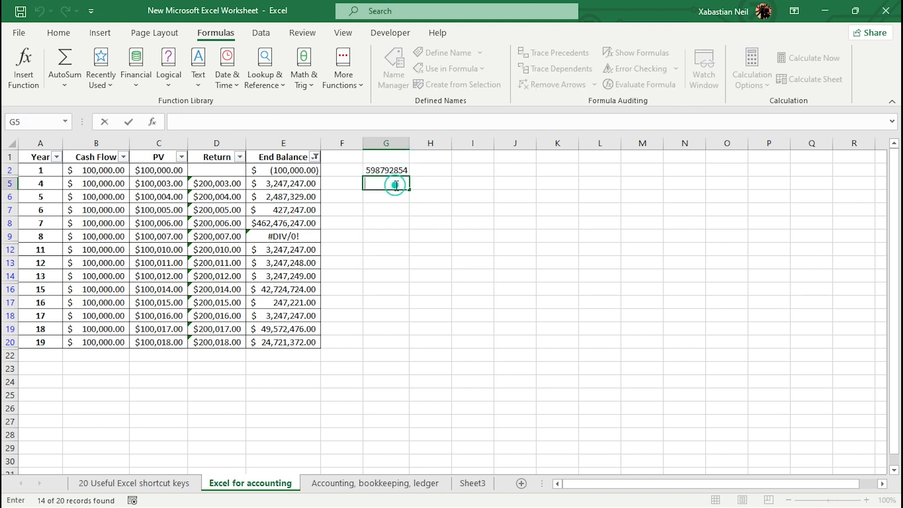
Enter 12 in G5 as a growth rate.
text(12)
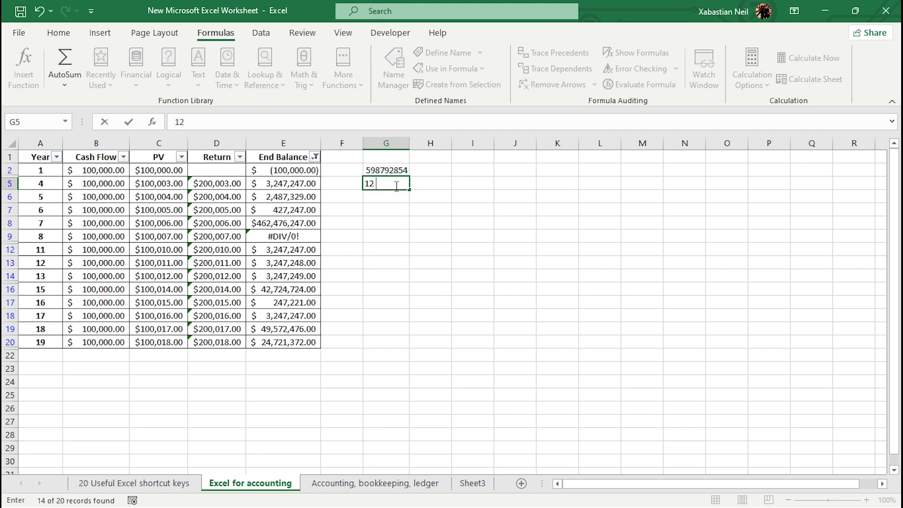
click(405, 224)
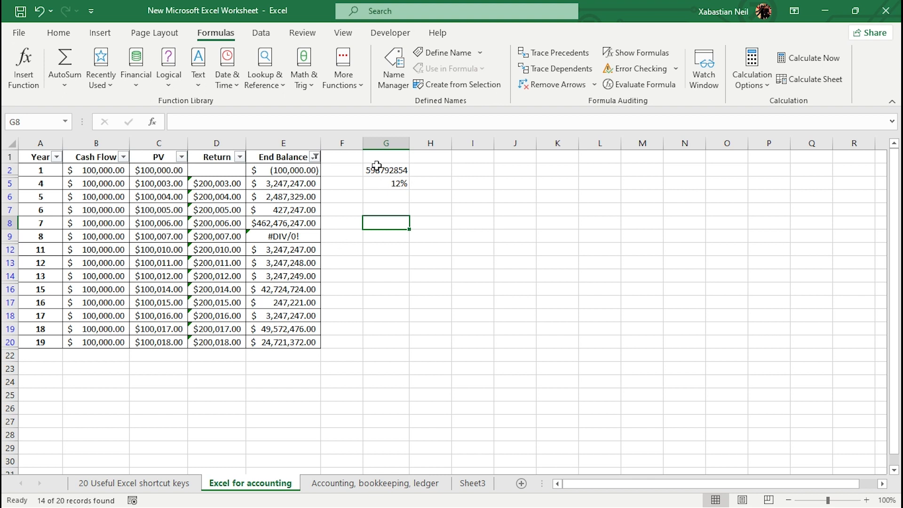
Enter a formula in G8 multiplying G2 by one plus G5.
double_click(396, 223)
text(=)
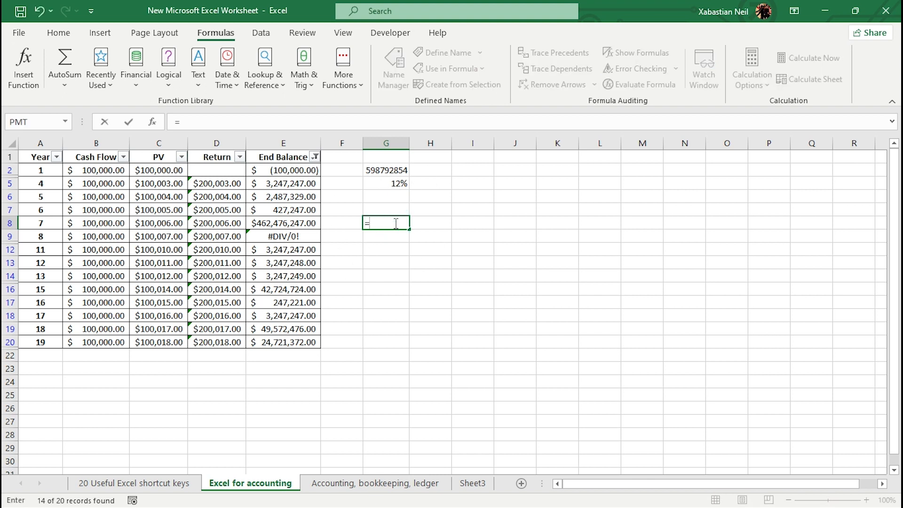
click(398, 173)
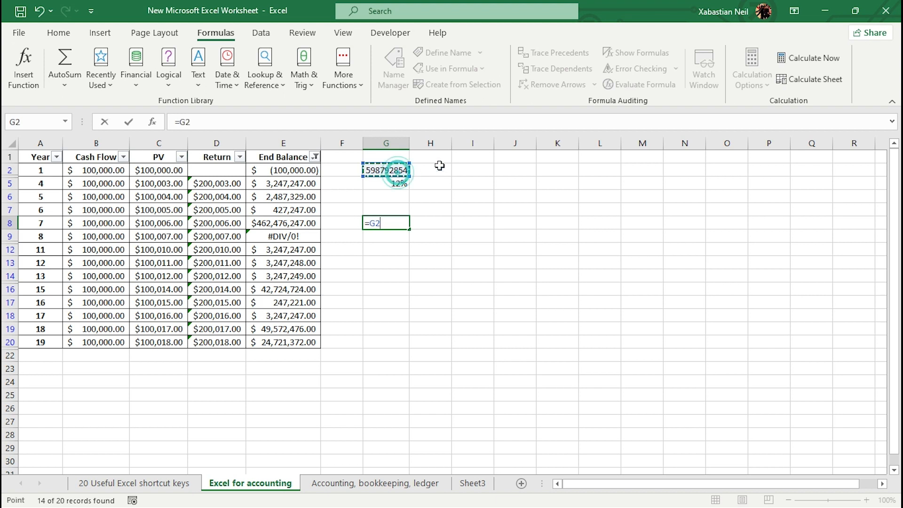
text(*)
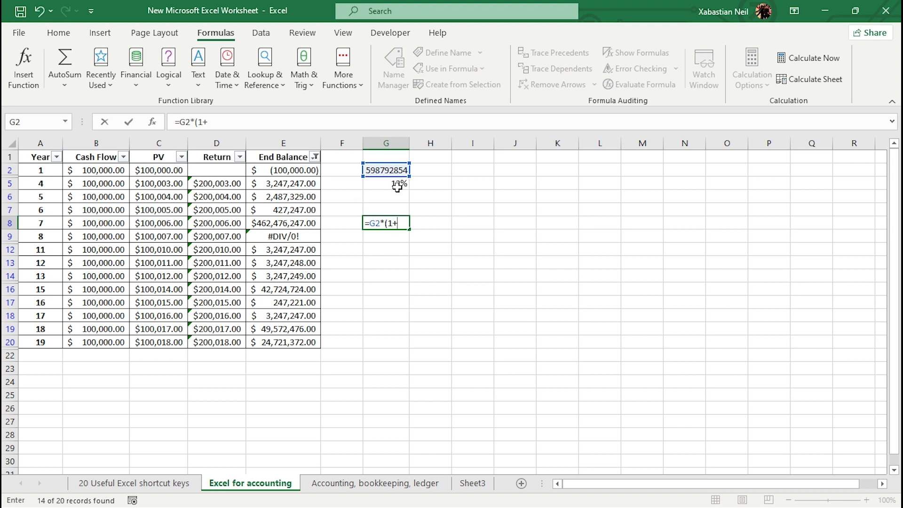
click(399, 187)
text())
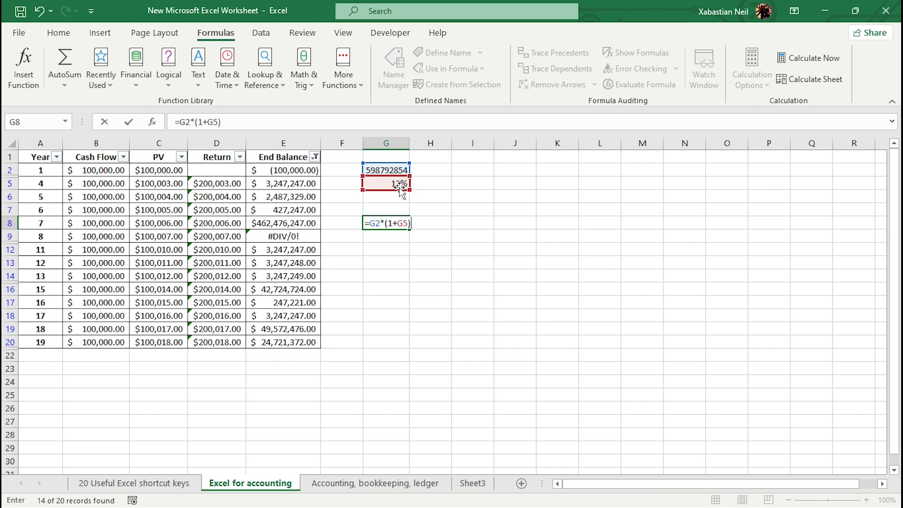
key(Return)
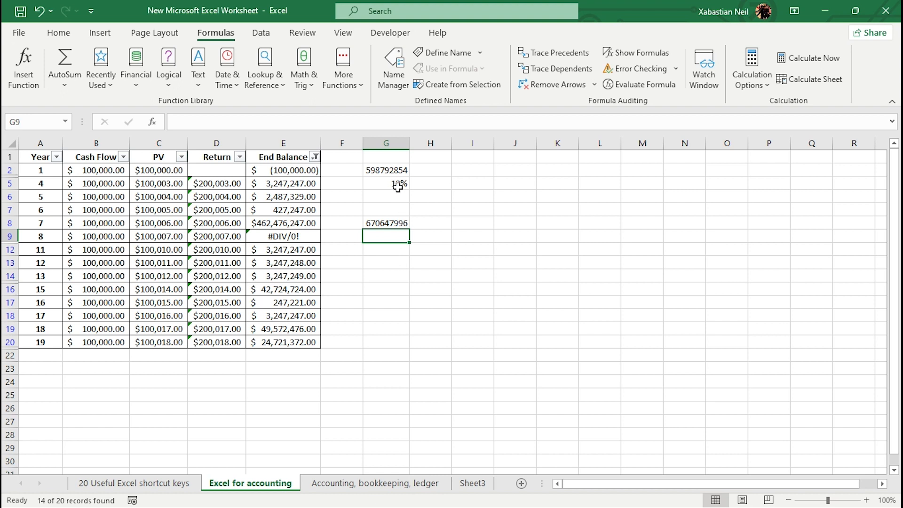
Wrap the G8 formula in ROUND with 2 decimal digits.
double_click(399, 223)
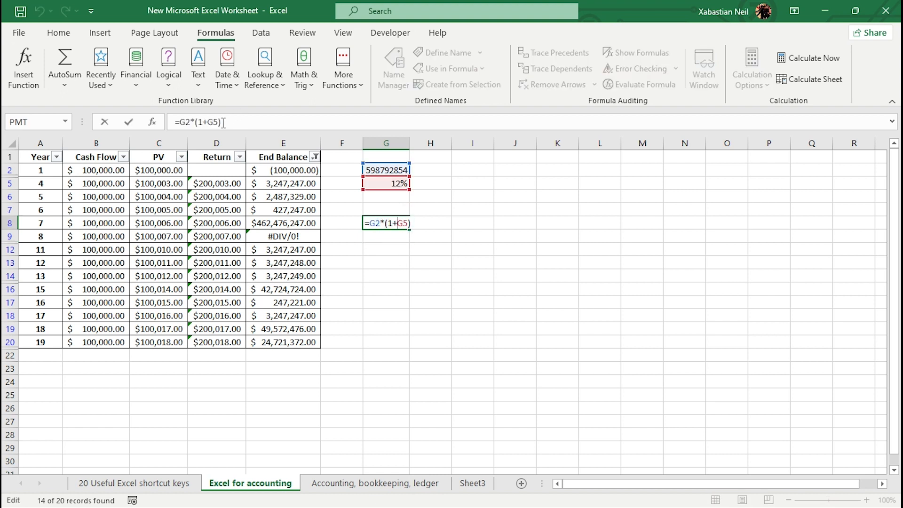
click(178, 123)
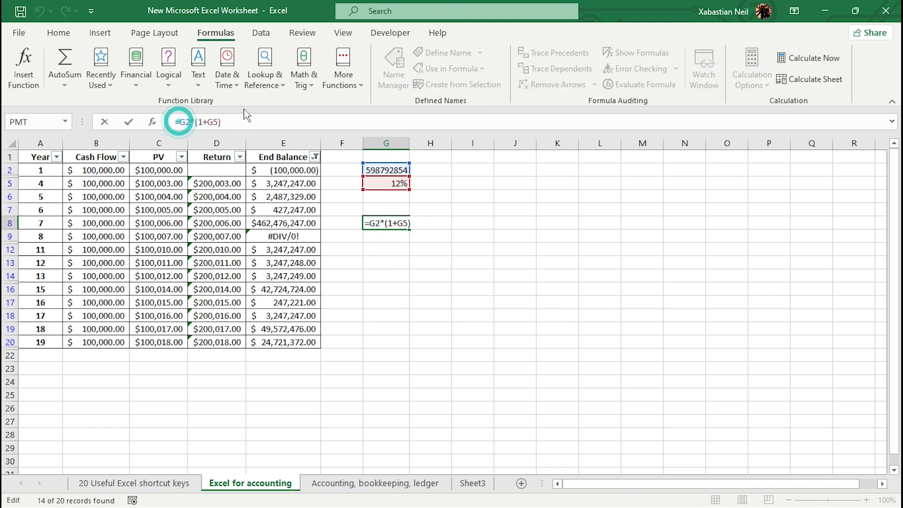
text(ROUND()
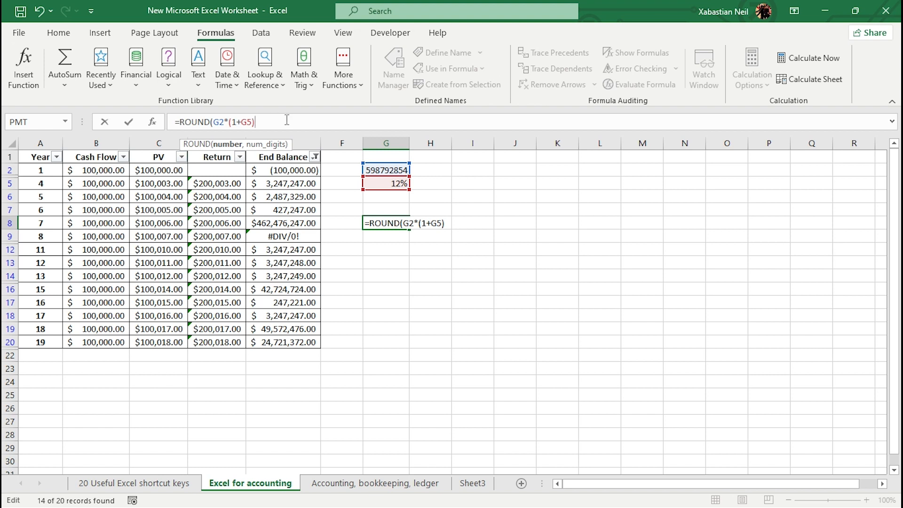
click(271, 122)
text(,2)
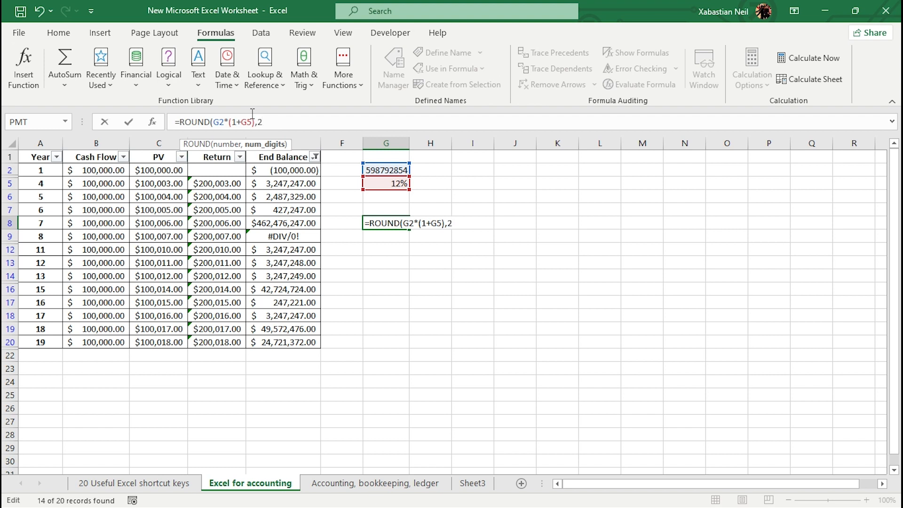
text())
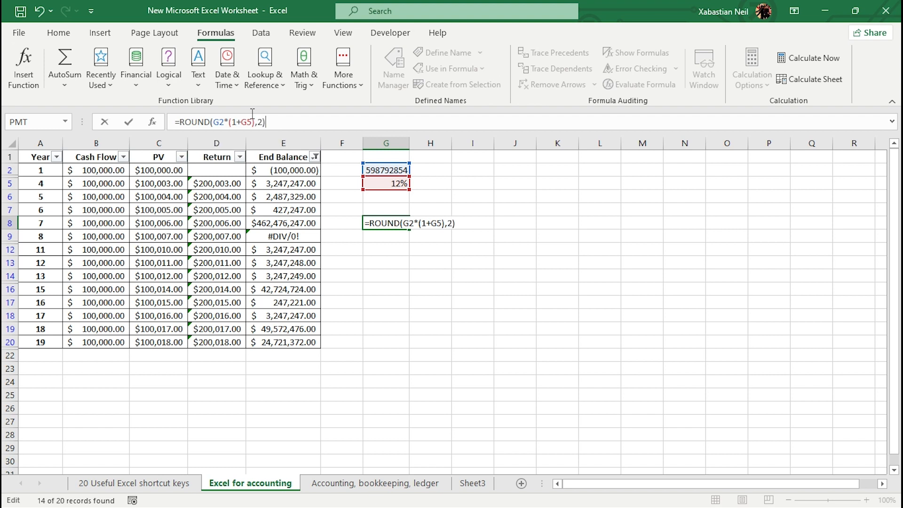
key(Return)
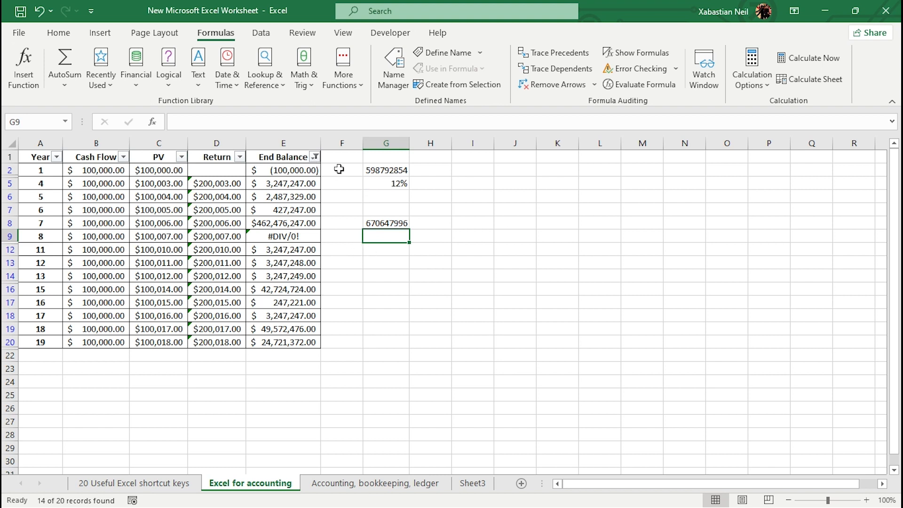
Make the G2 and G5 references in the G8 formula absolute.
click(402, 222)
double_click(400, 223)
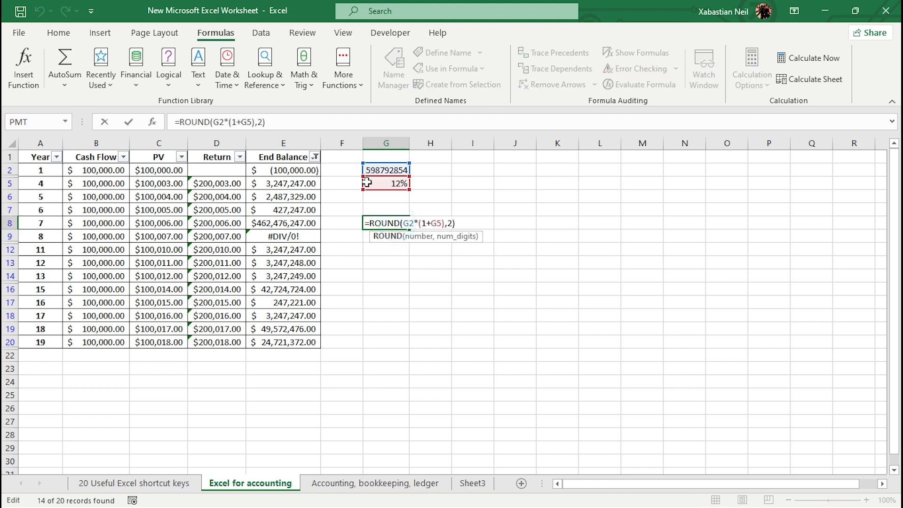
click(223, 126)
key(F4)
click(257, 123)
key(F4)
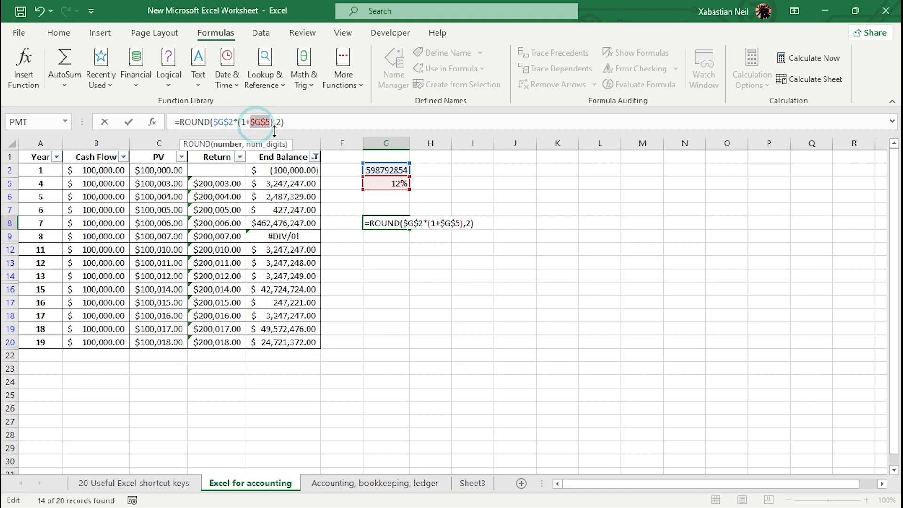
key(Return)
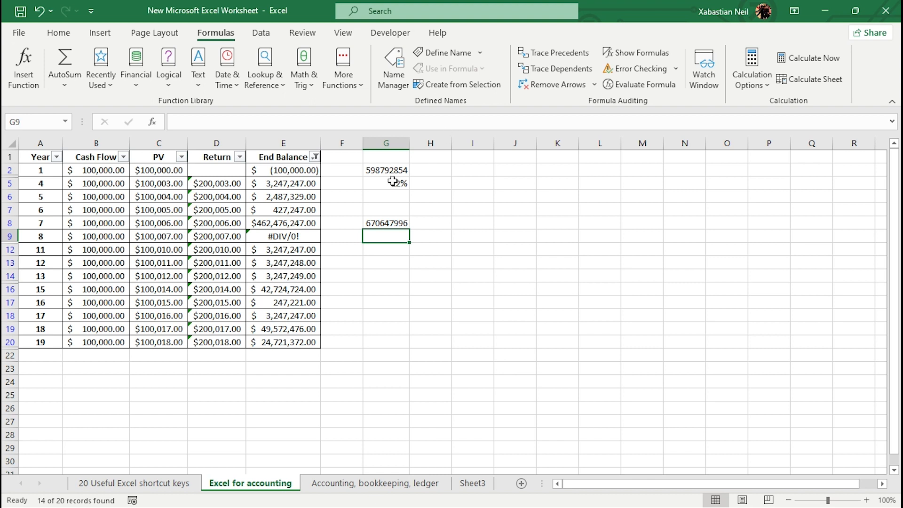
Change the ROUND digits in the G8 formula to 0.
double_click(399, 223)
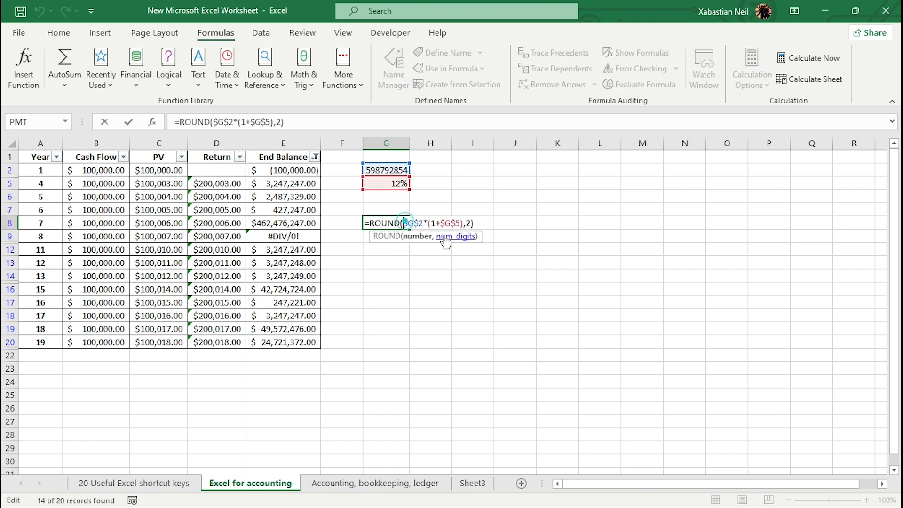
click(472, 223)
key(BackSpace)
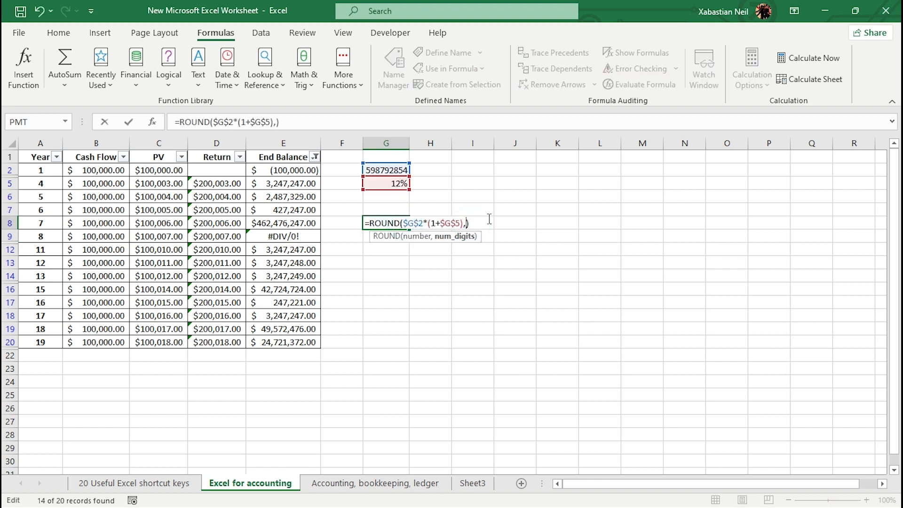
key(Return)
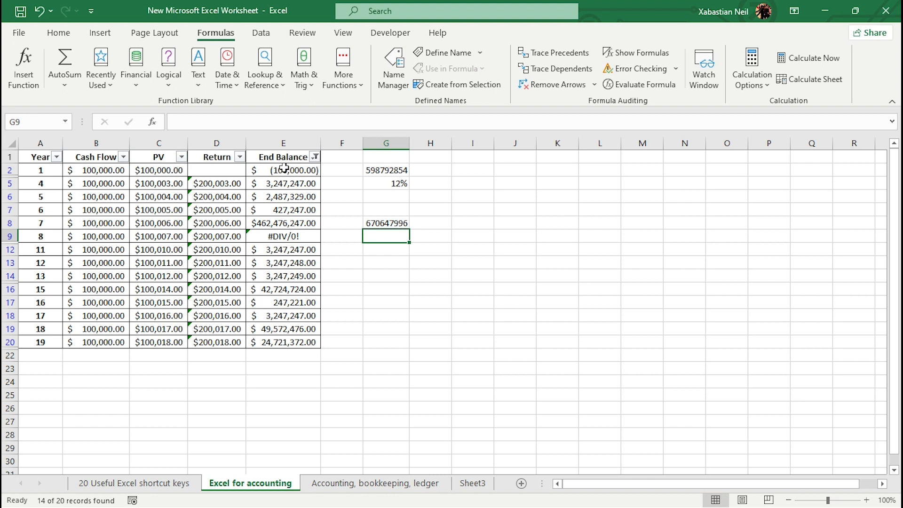
Fill the G8 formula down to G13 and apply Data Bars to the range through Quick Analysis.
click(408, 224)
drag(407, 229, 405, 272)
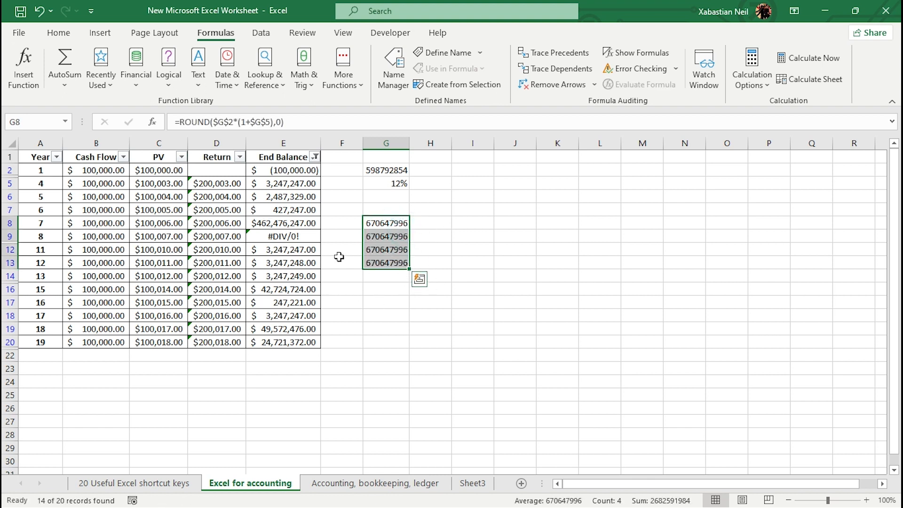
click(419, 279)
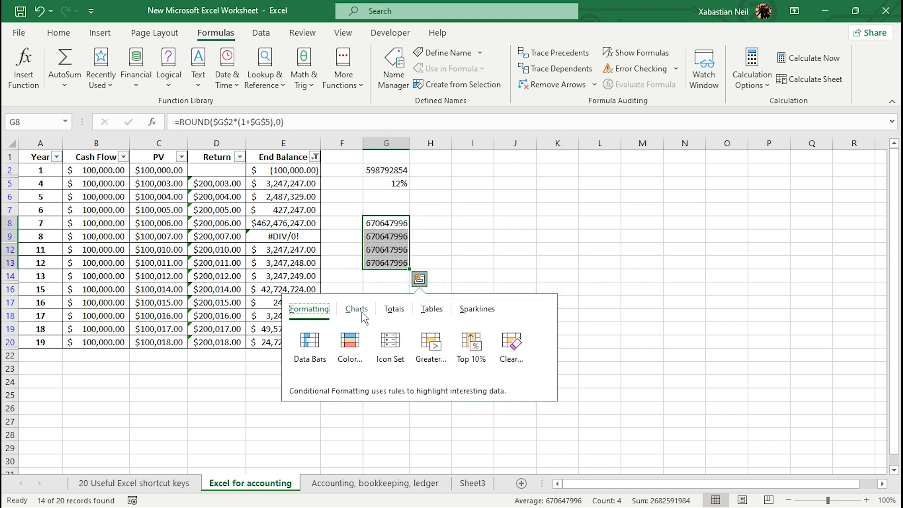
click(308, 344)
click(457, 313)
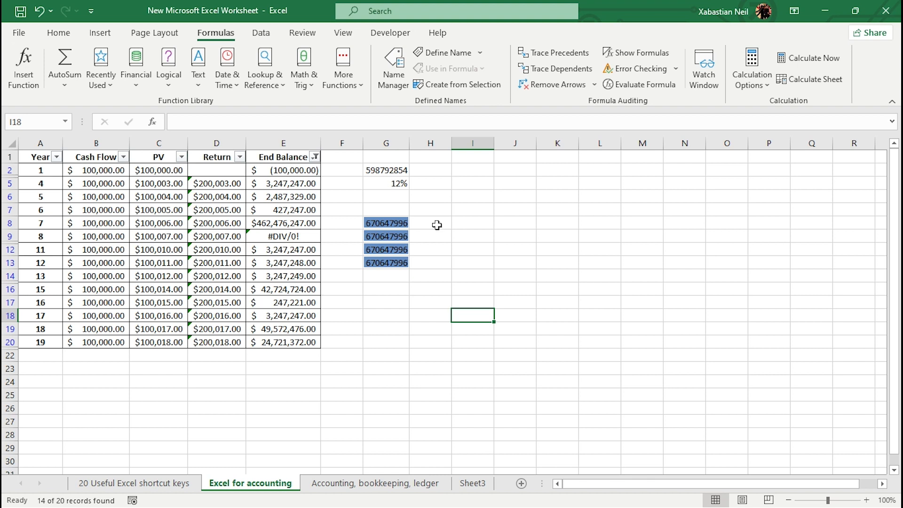
Replace the year in A2 with the date 1/2/3023.
click(38, 170)
double_click(38, 170)
text(/24/)
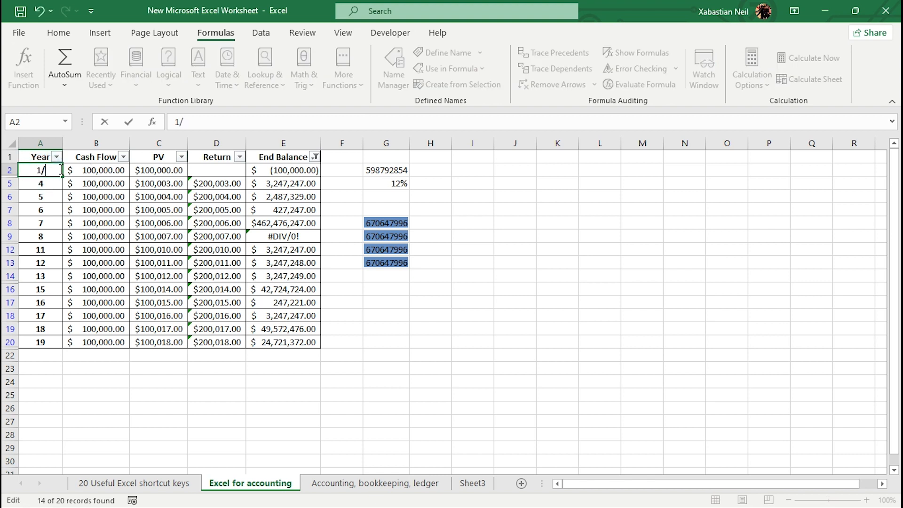
key(BackSpace)
key(BackSpace)
key(BackSpace)
text(.)
key(BackSpace)
text(?)
key(BackSpace)
text(/3023)
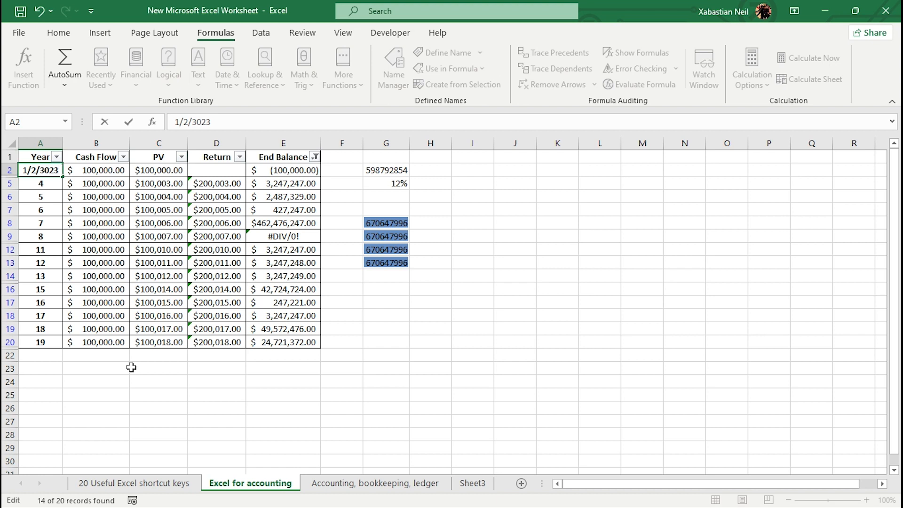
click(132, 368)
Fill the A2 date down the Year column to row 20.
click(52, 173)
drag(62, 174, 62, 347)
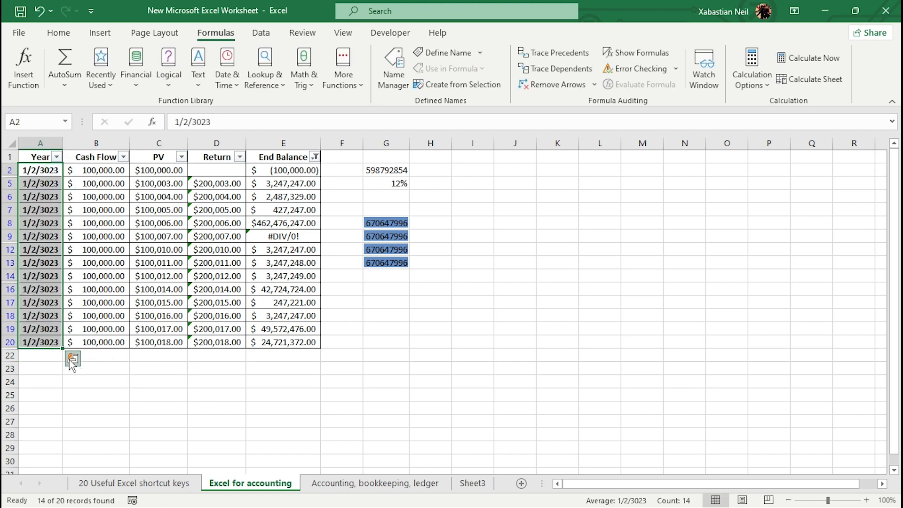
click(72, 360)
click(75, 388)
click(115, 388)
click(146, 390)
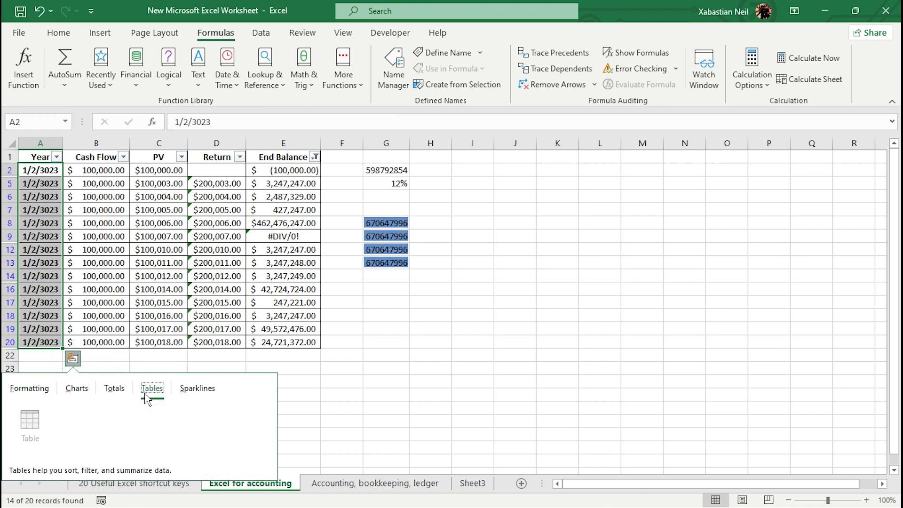
click(190, 388)
click(359, 405)
Apply the Long Date number format to the Year column dates and extend the fill down to row 22.
click(31, 265)
click(107, 390)
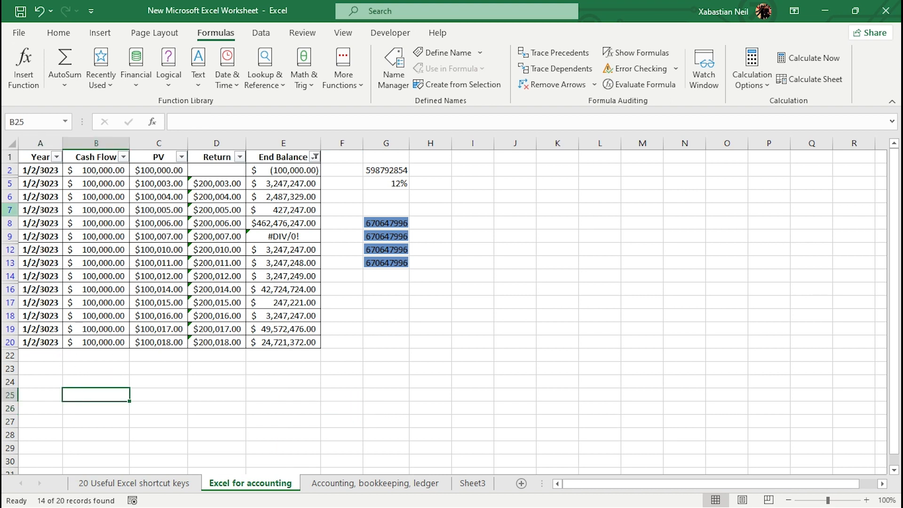
click(53, 172)
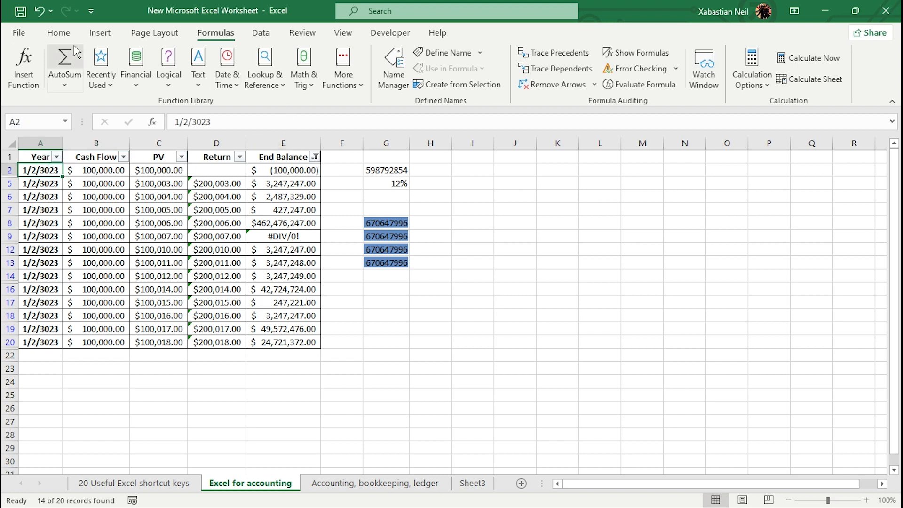
click(100, 33)
click(60, 33)
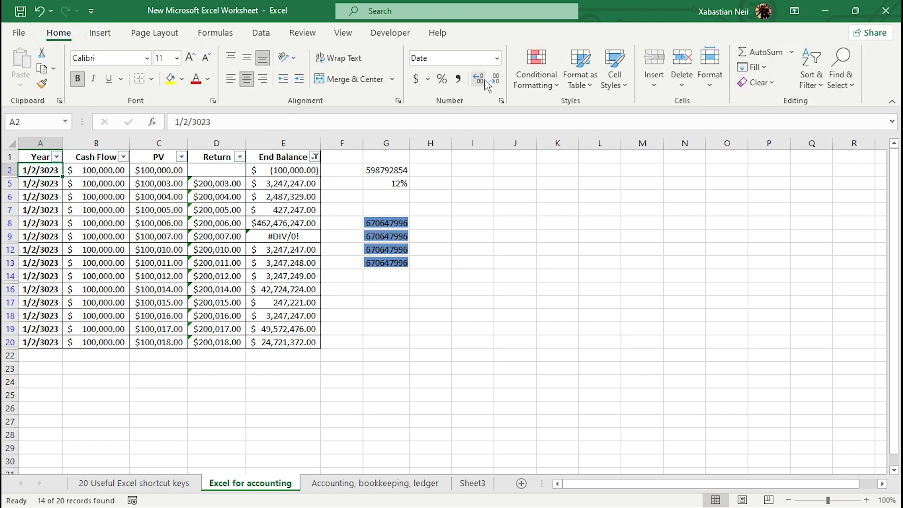
click(496, 57)
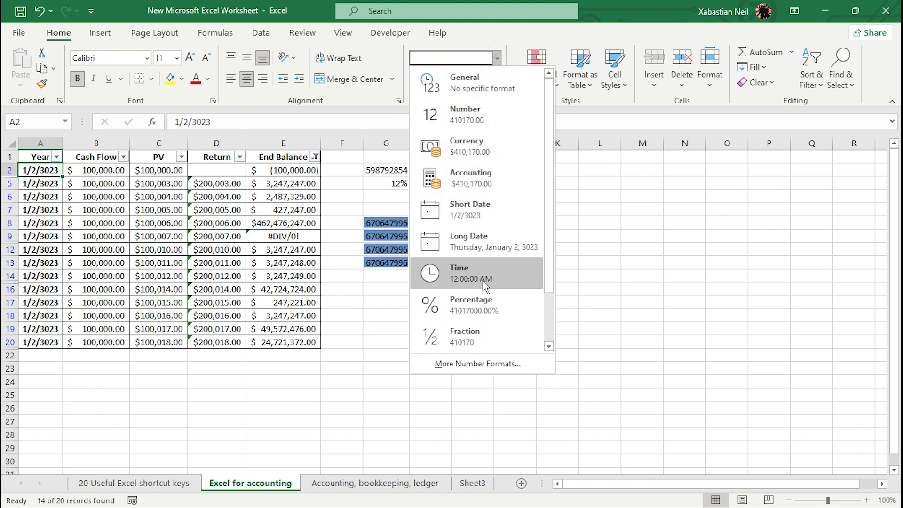
click(489, 212)
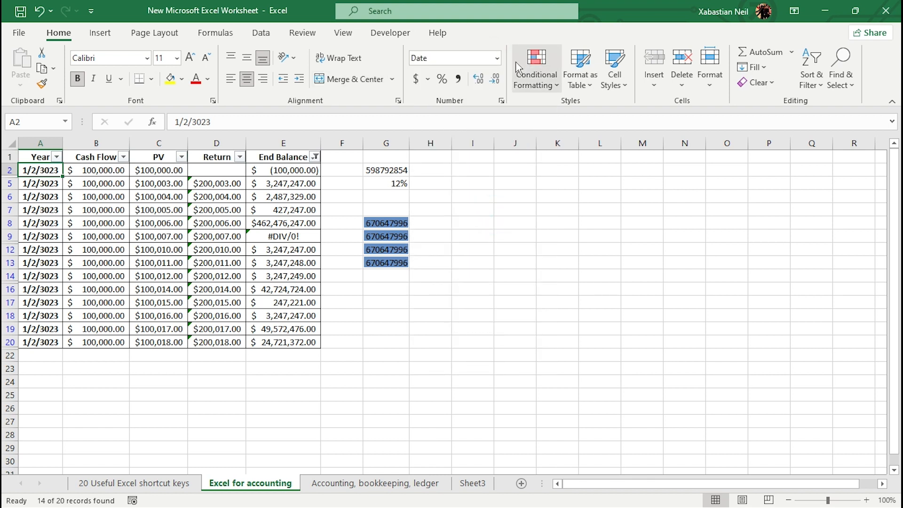
click(496, 57)
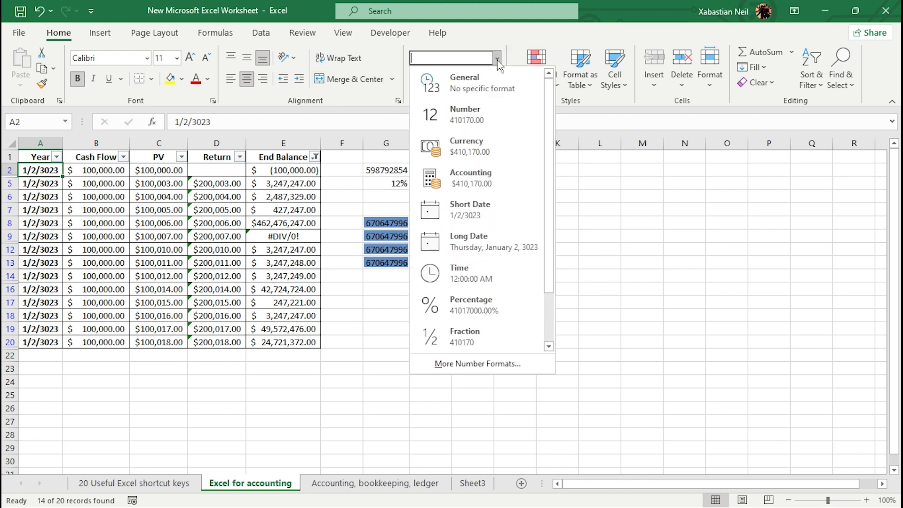
click(484, 239)
drag(127, 176, 127, 362)
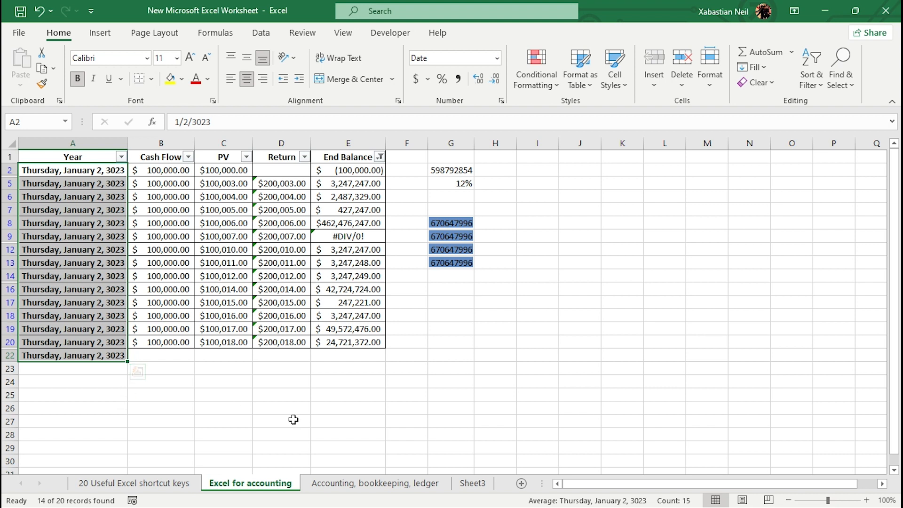
Enter =EOMONTH(A2,4) in G24 and format the result as a Short Date.
click(429, 377)
click(460, 386)
text(=)
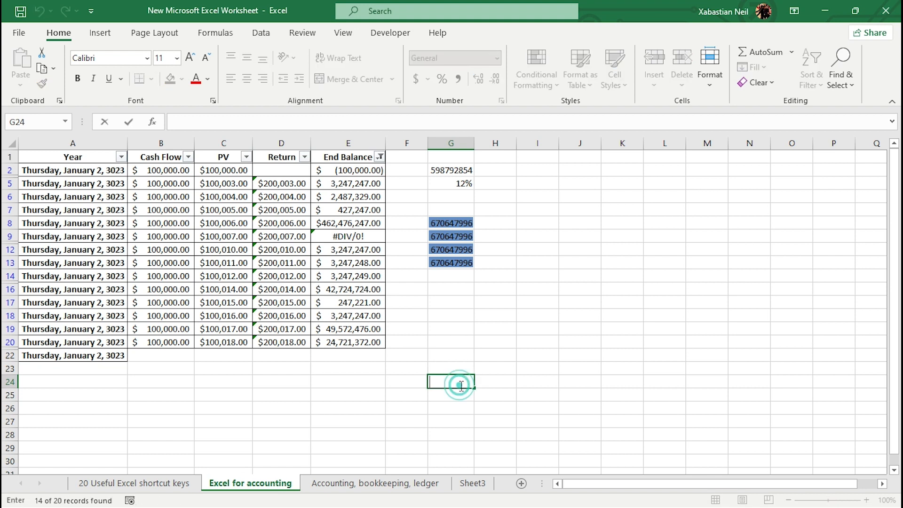
text(EOMO)
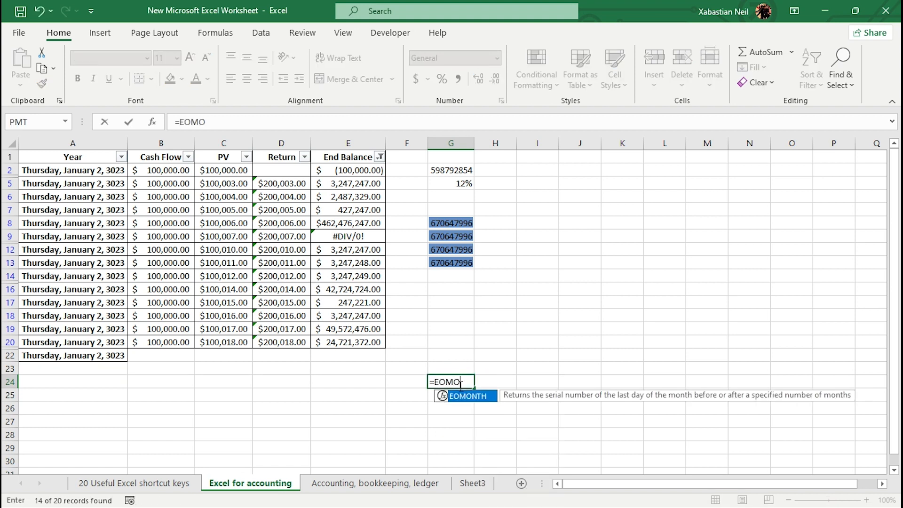
key(Tab)
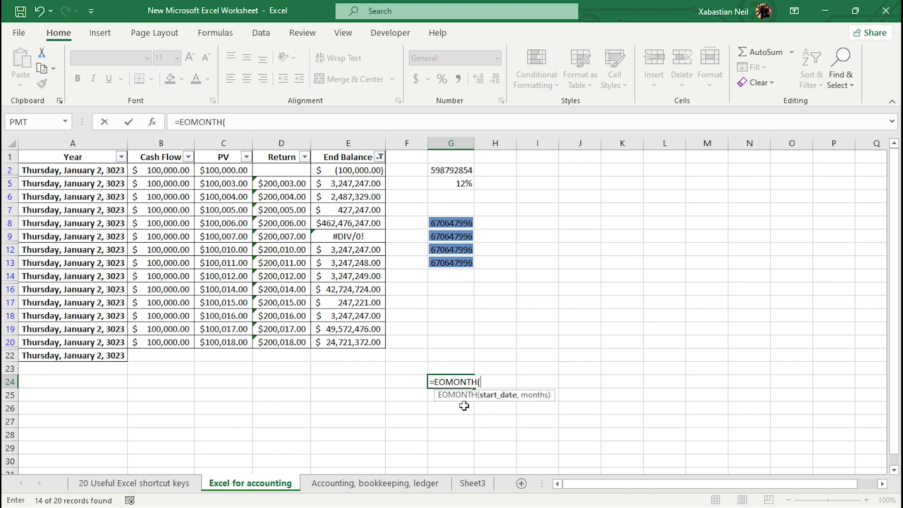
click(99, 175)
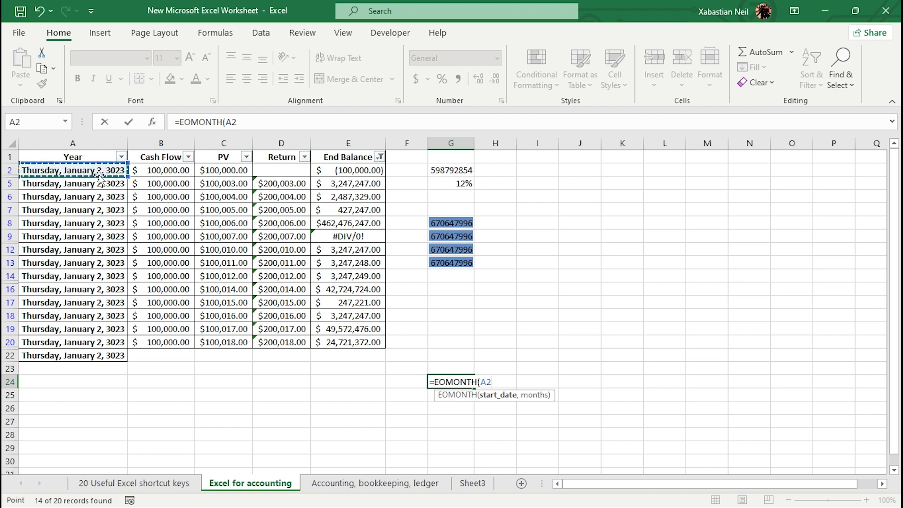
text(,)
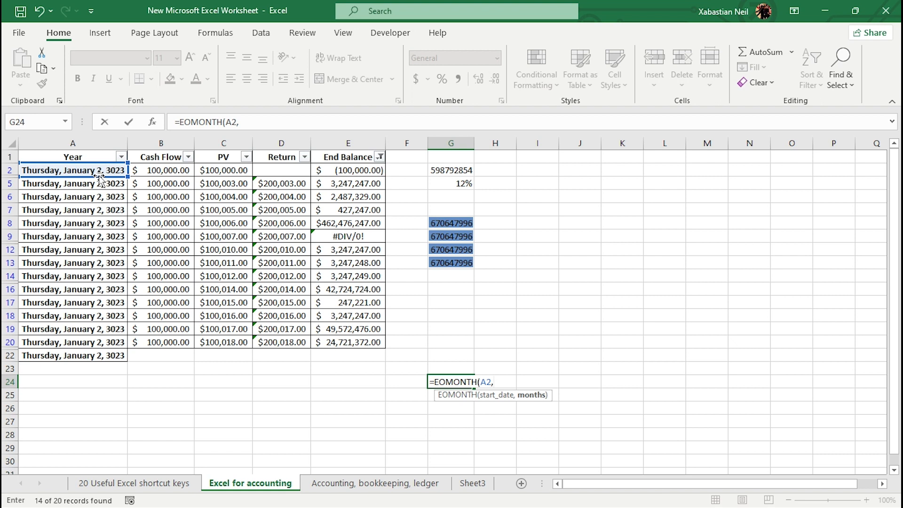
text(4))
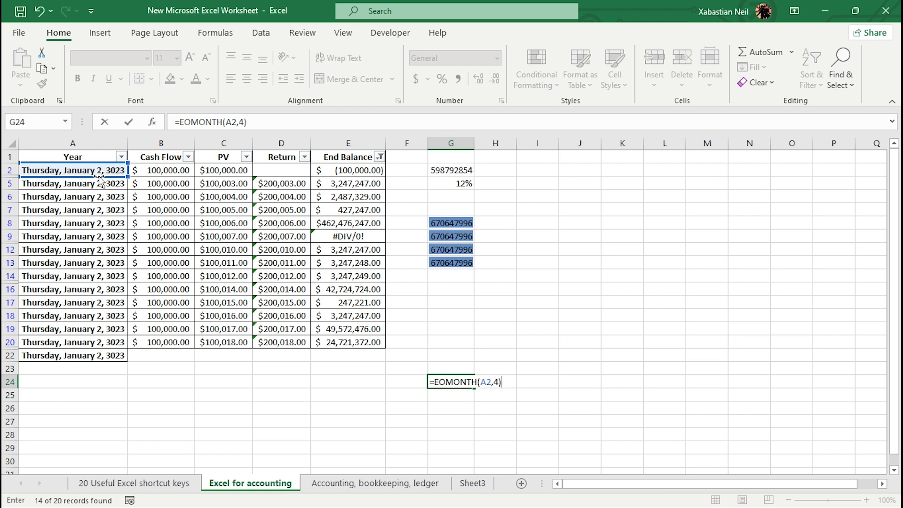
key(Return)
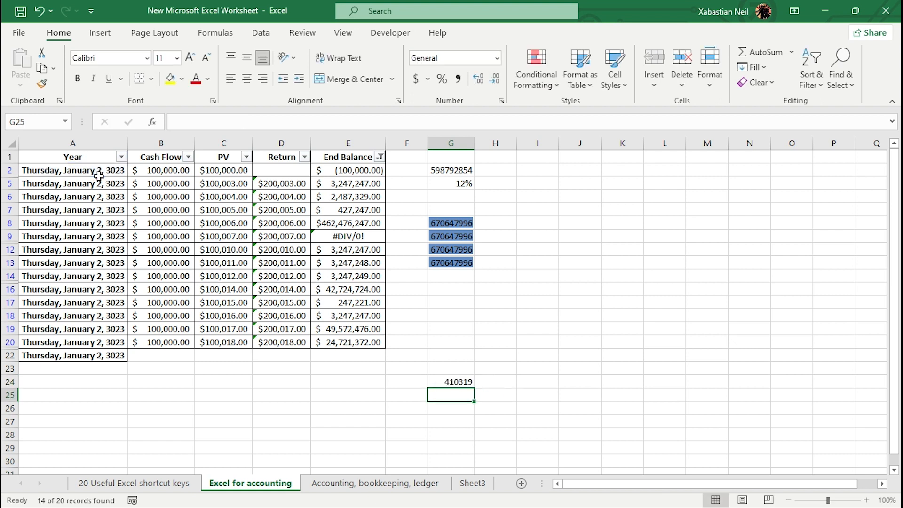
click(461, 381)
click(497, 58)
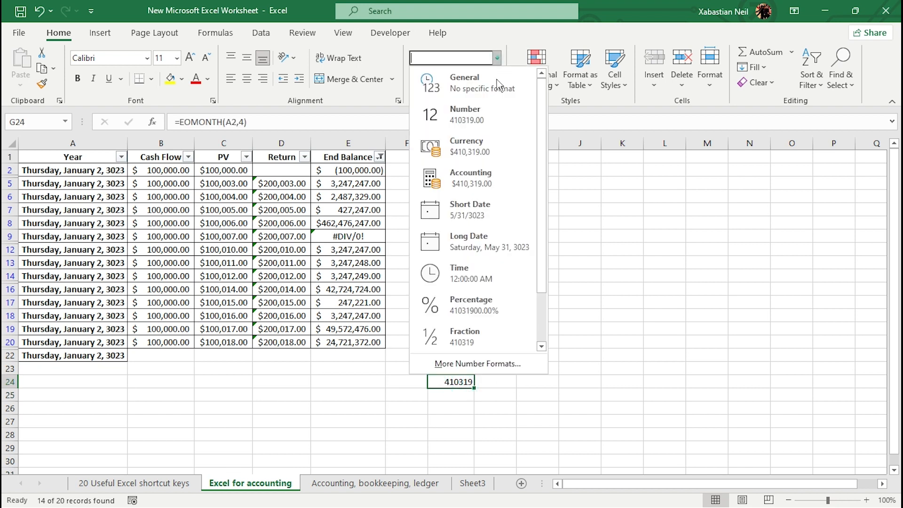
click(491, 208)
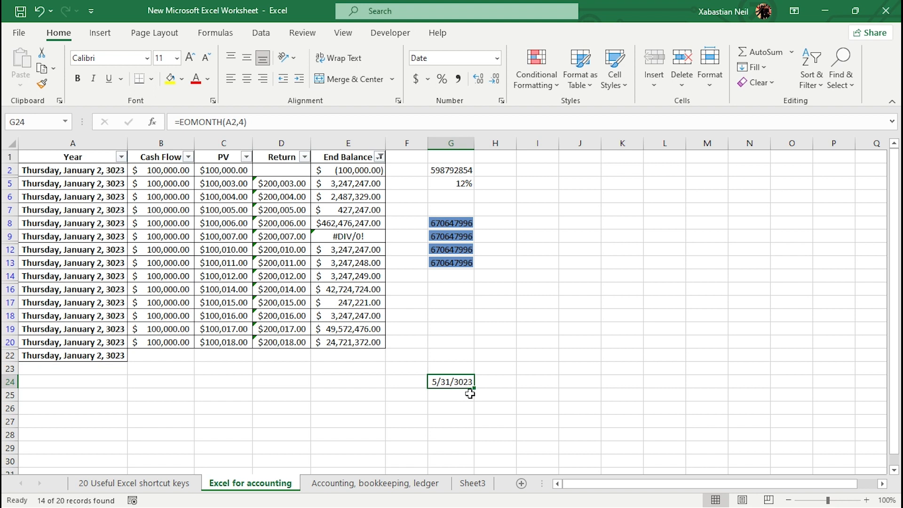
Enter =EOMONTH(G24,2) in H23 and format the result as a Short Date.
double_click(517, 365)
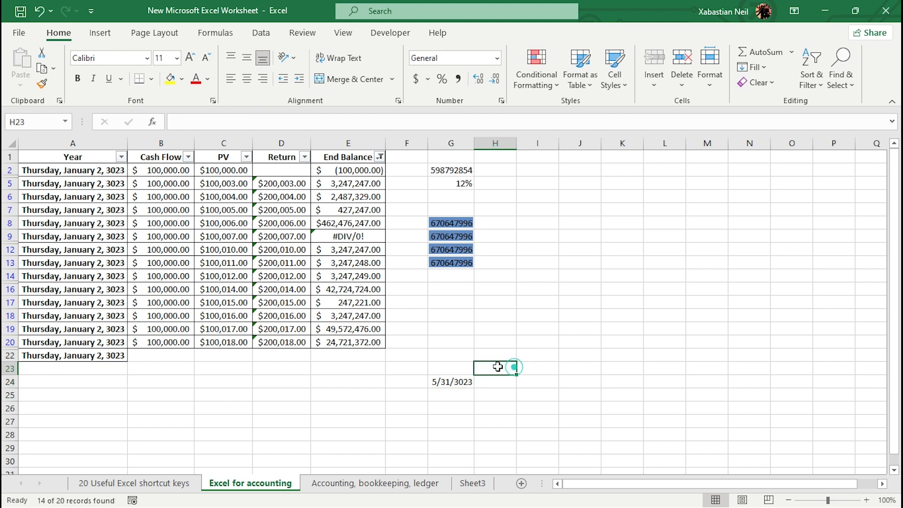
text(=)
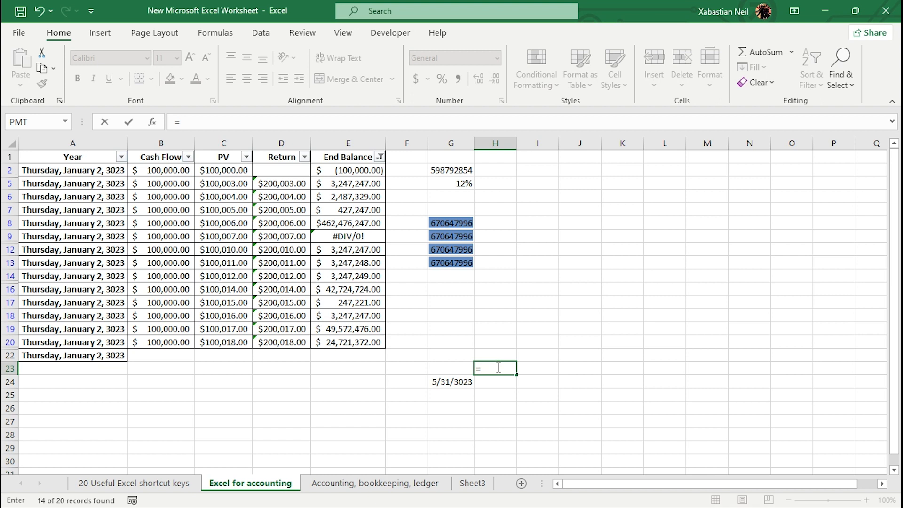
text(EOMONTH()
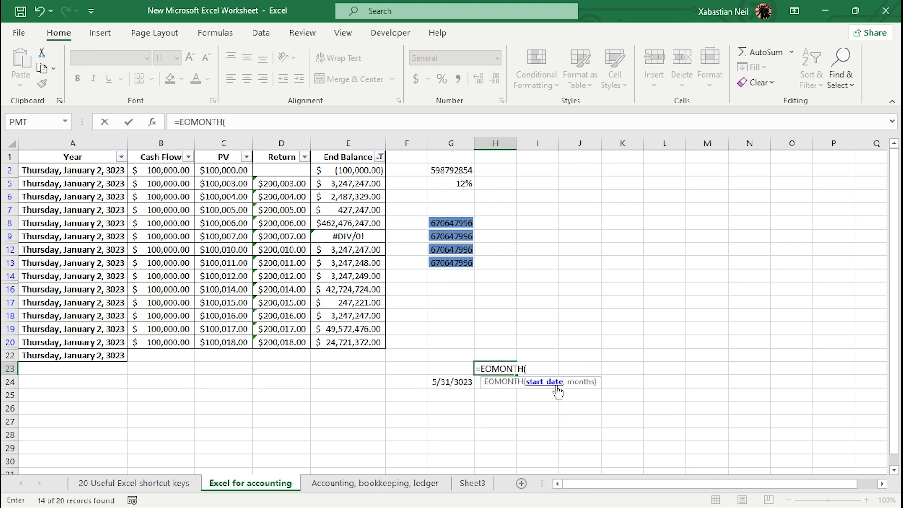
click(451, 381)
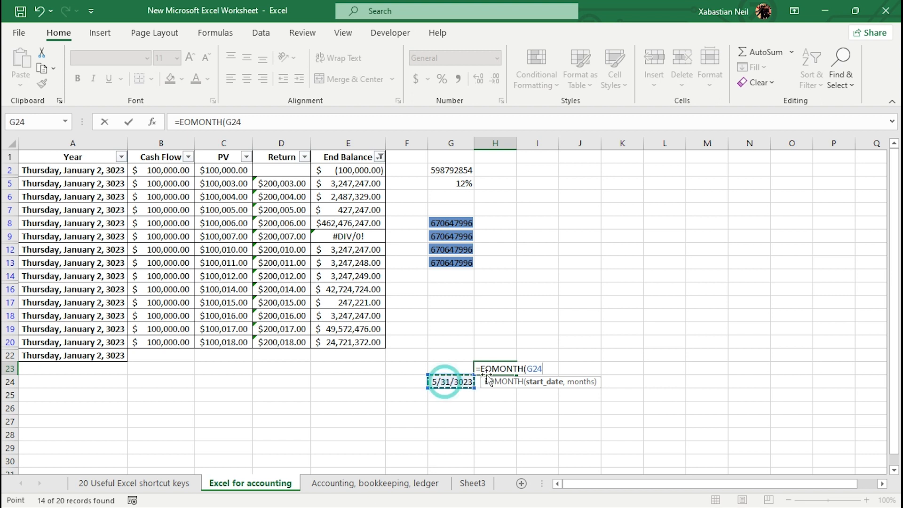
text(,)
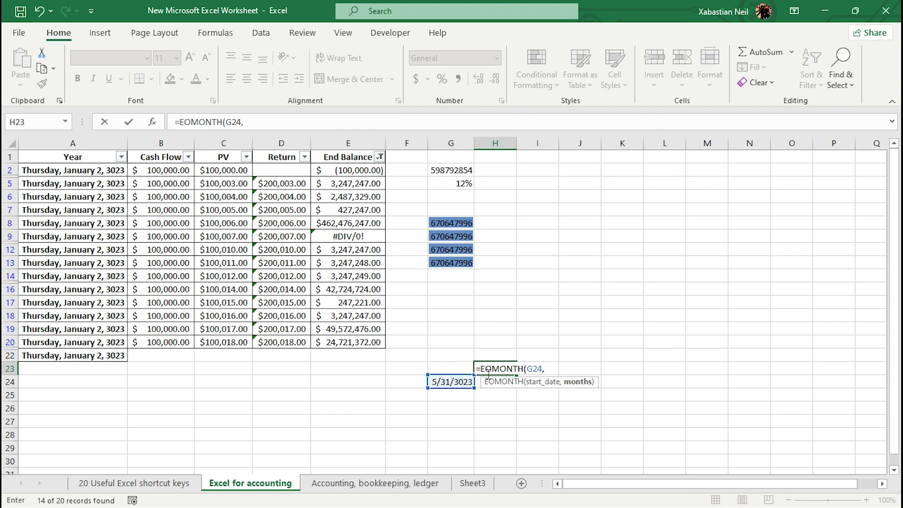
text(2)
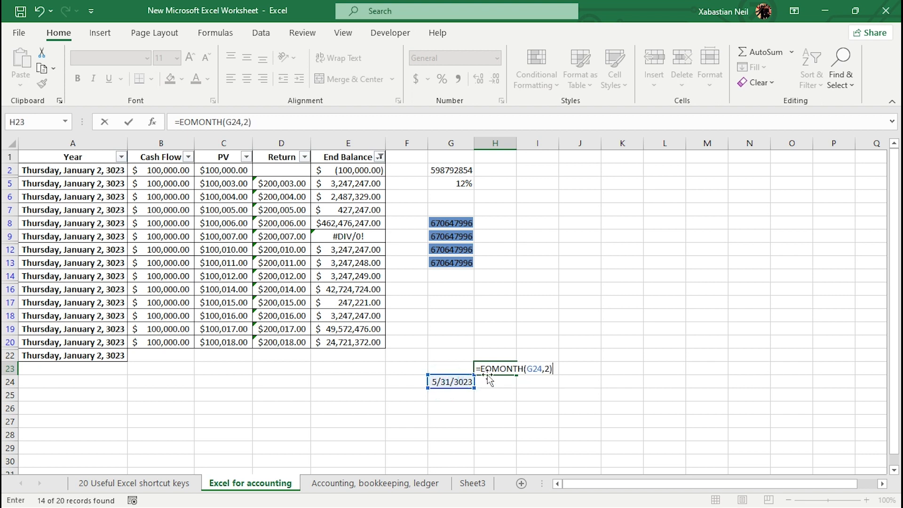
key(Return)
click(501, 370)
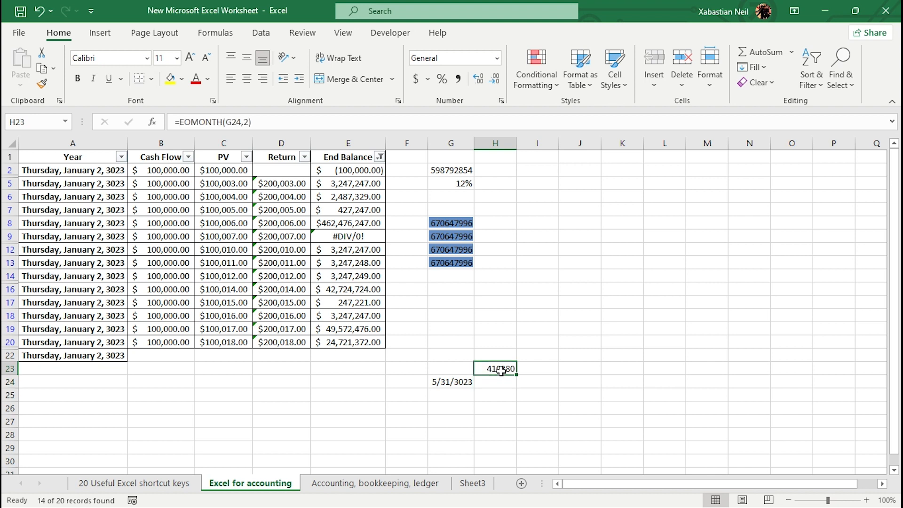
click(496, 58)
click(497, 202)
click(591, 328)
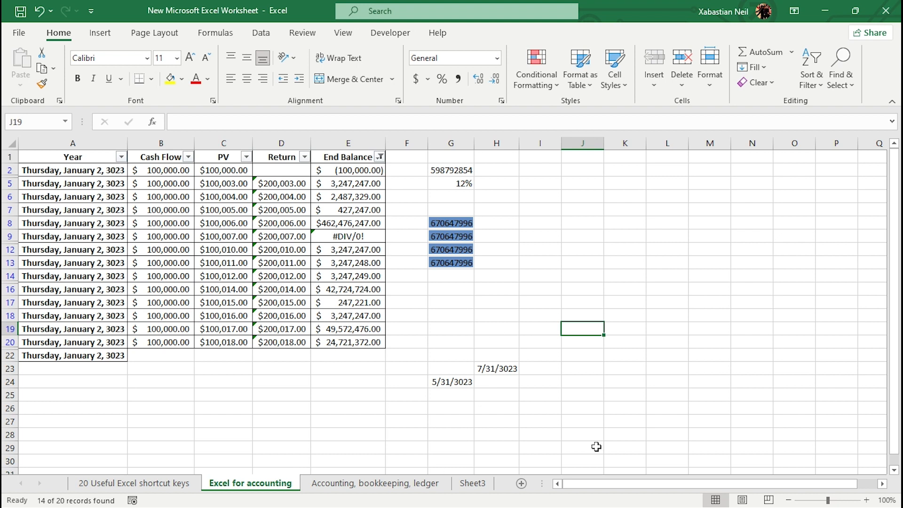
click(428, 337)
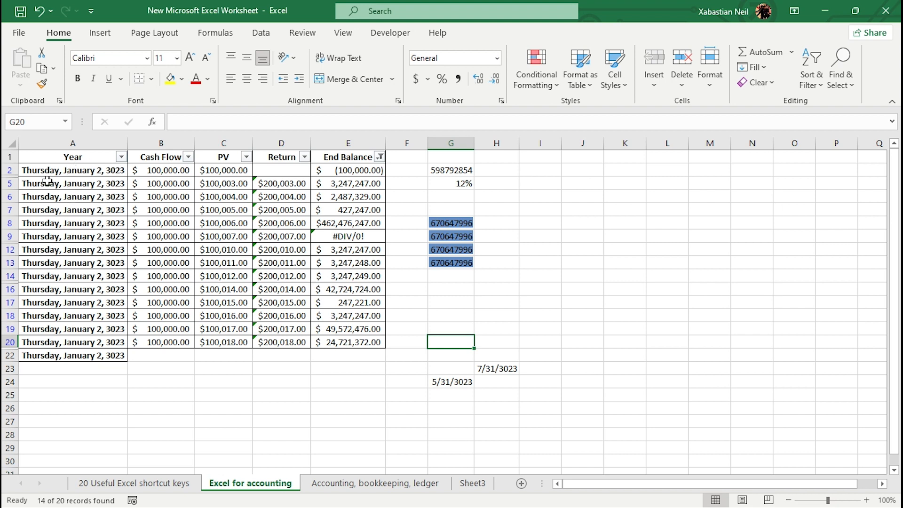
click(544, 291)
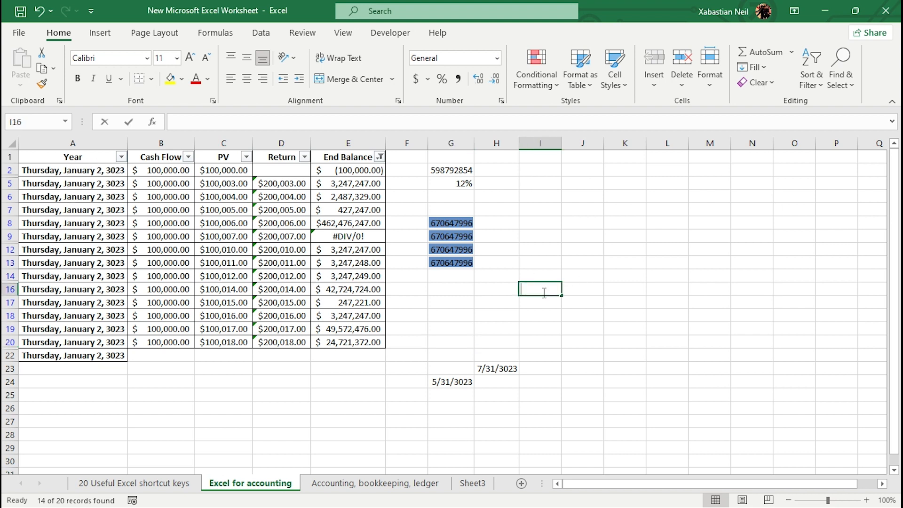
text(=EDAT)
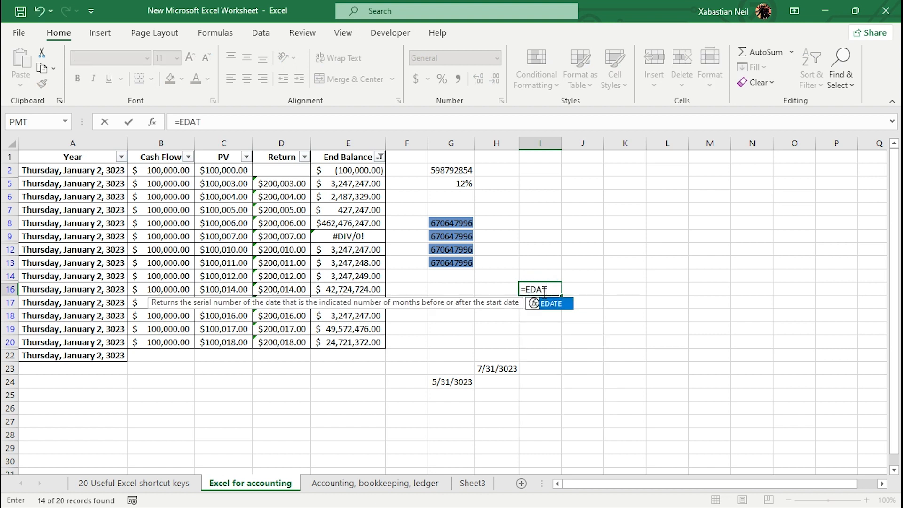
text(E()
click(93, 169)
key(Return)
click(122, 170)
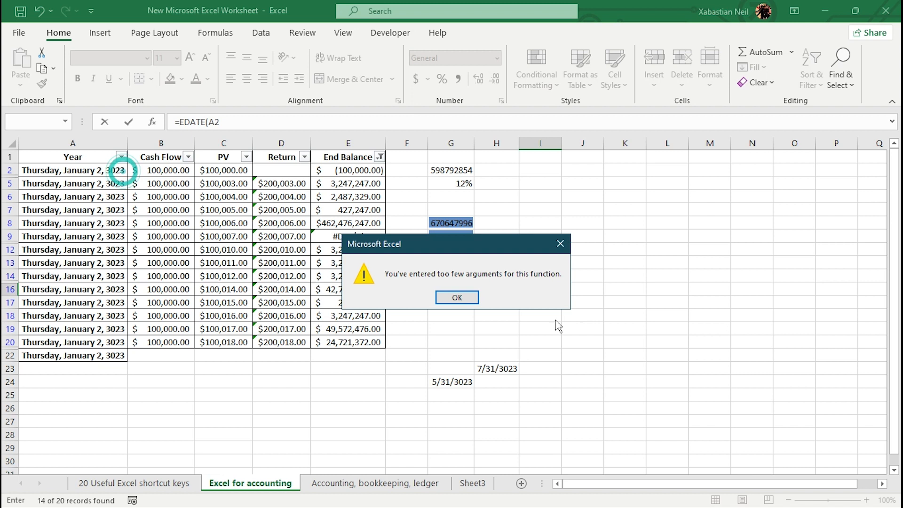
click(455, 297)
text(,)
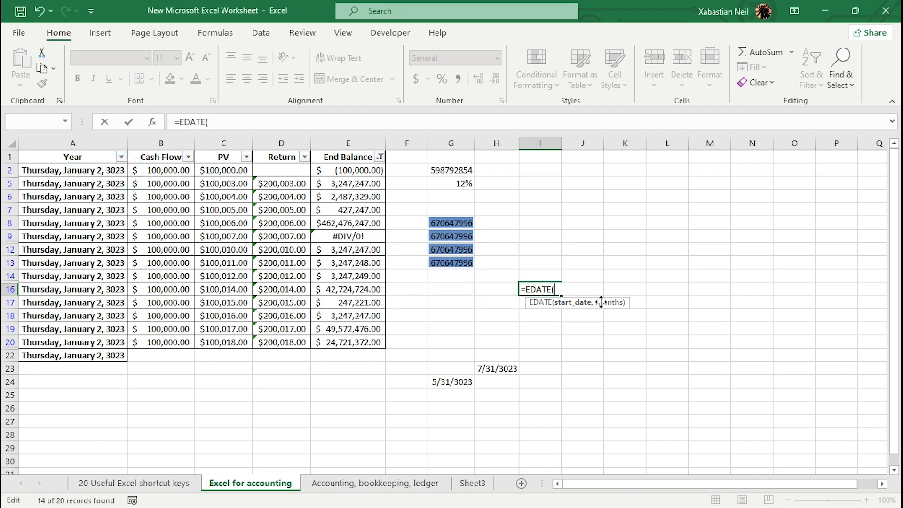
key(BackSpace)
key(BackSpace)
key(BackSpace)
key(BackSpace)
key(BackSpace)
key(BackSpace)
key(BackSpace)
key(BackSpace)
Change the year of the A2 date to 2023, making it 1/2/2023.
double_click(119, 168)
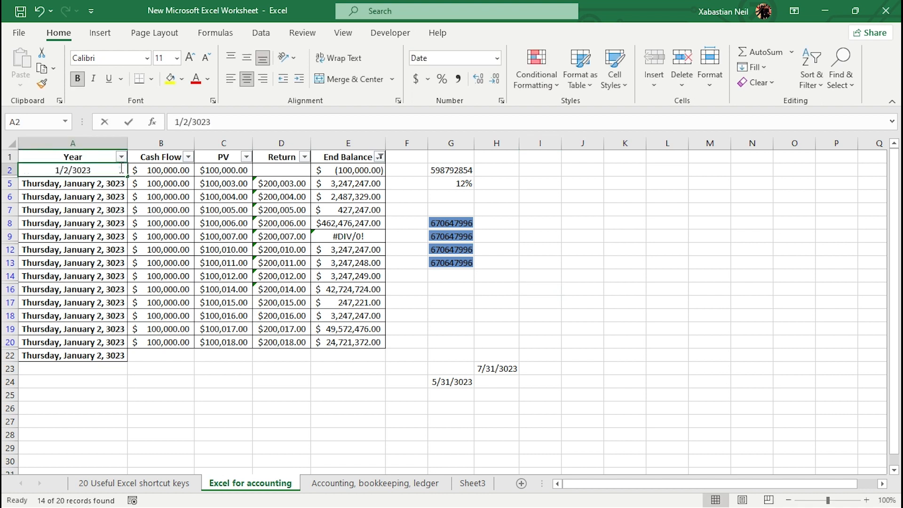
click(76, 170)
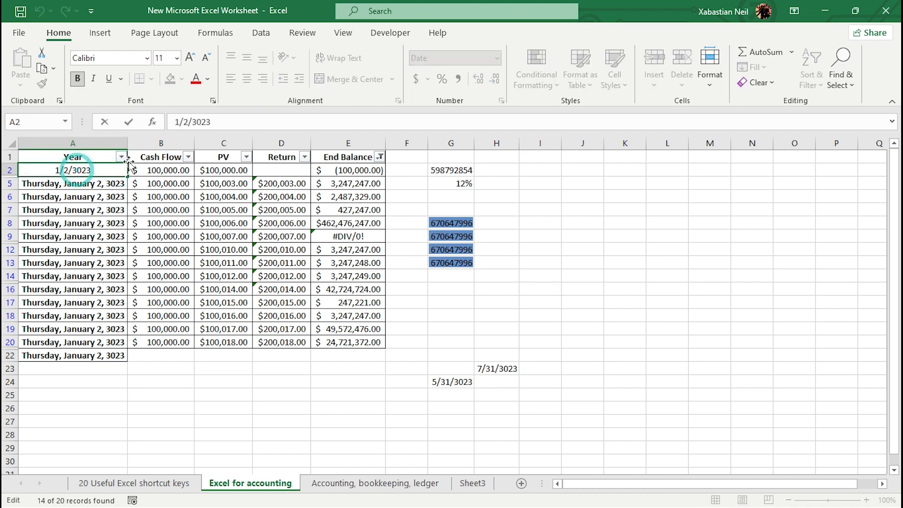
key(BackSpace)
text(2)
key(Return)
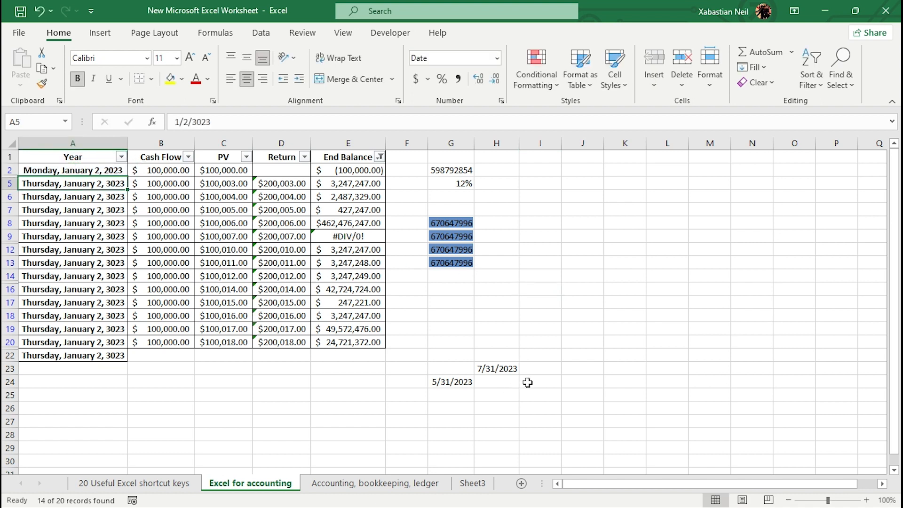
Enter =EDATE(A2,-14) in I20 and format the result as a Short Date.
double_click(549, 342)
text(=)
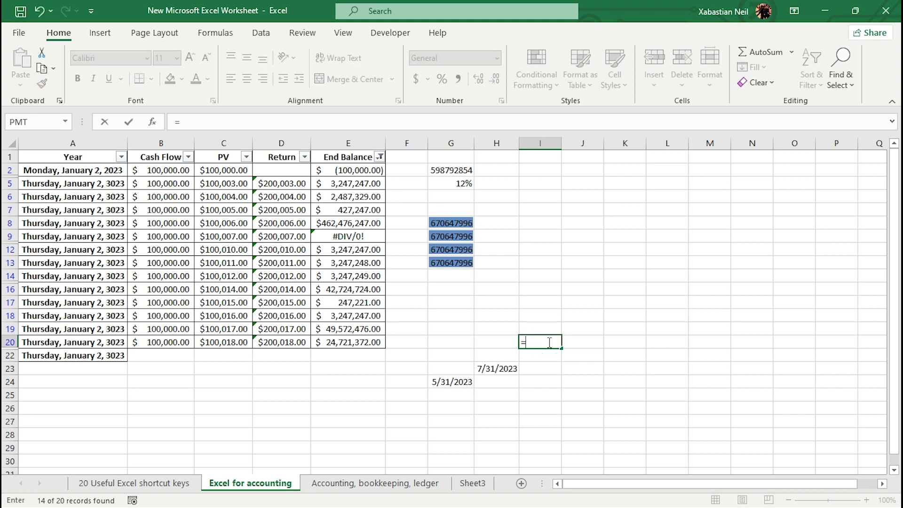
text(EDATE()
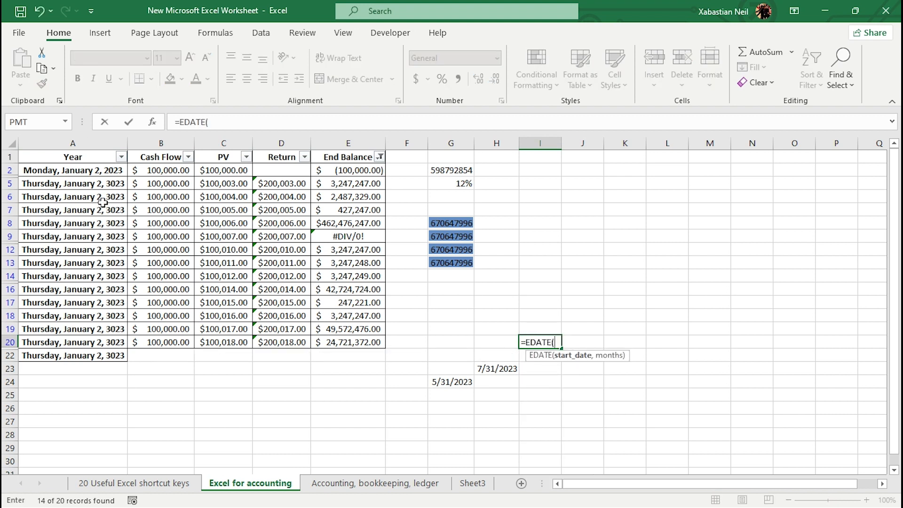
click(109, 169)
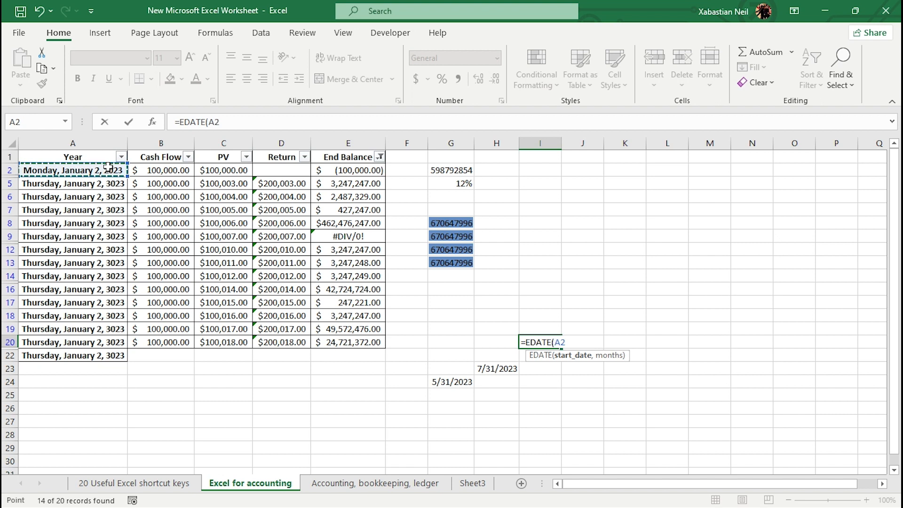
text(,)
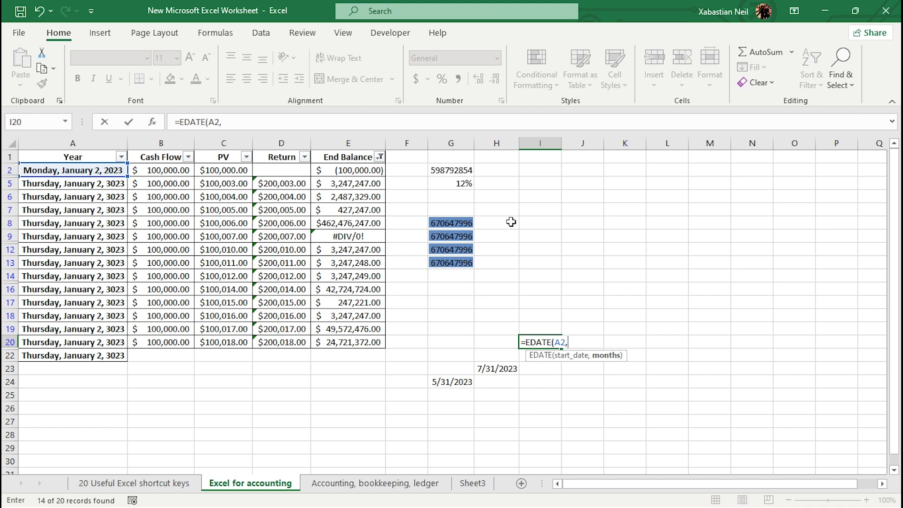
text(-14))
key(ctrl+Return)
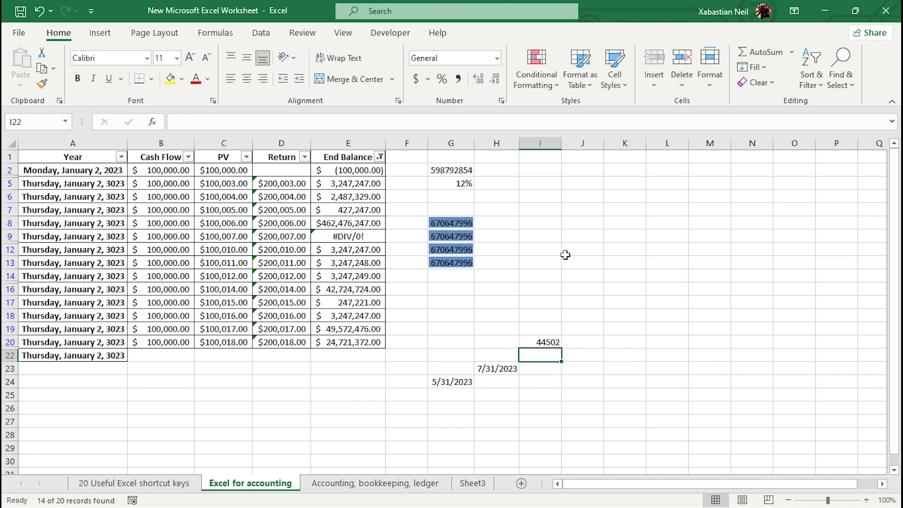
click(496, 58)
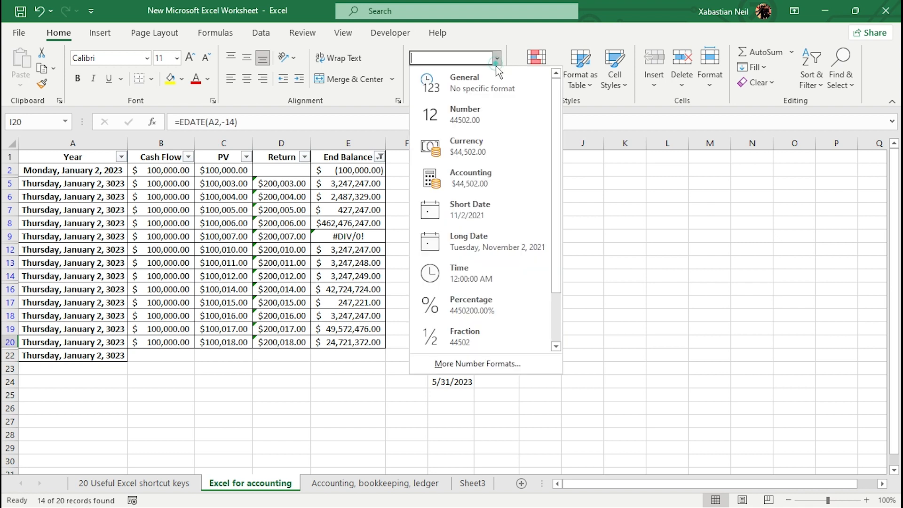
click(488, 204)
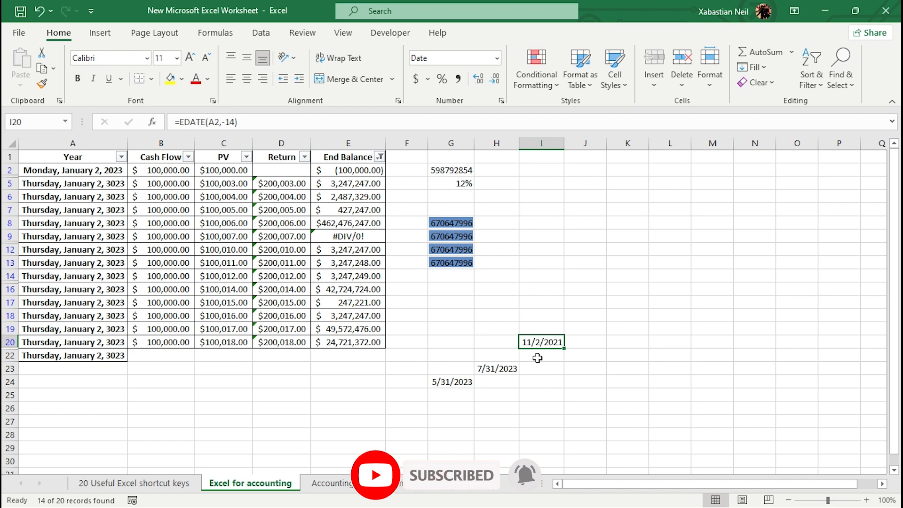
Enter =EDATE(G24,14) in I27 and format the result as a Short Date.
double_click(549, 418)
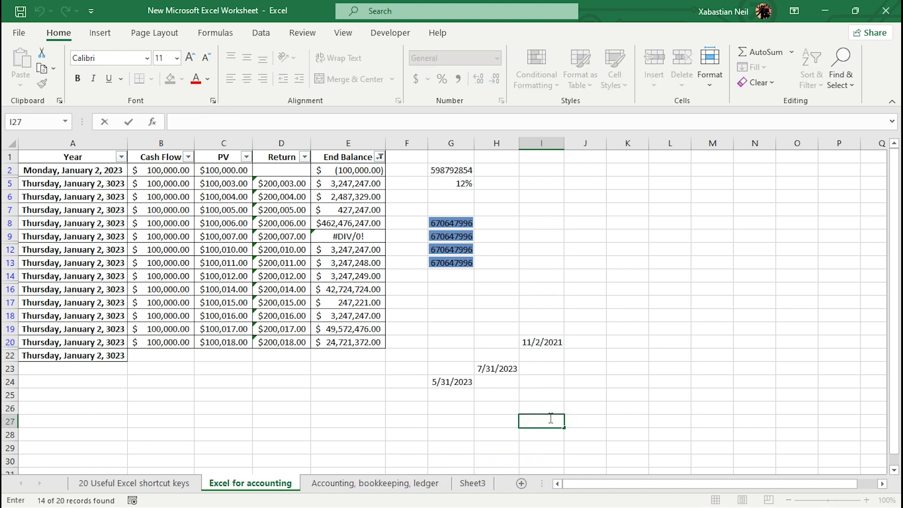
text(=E)
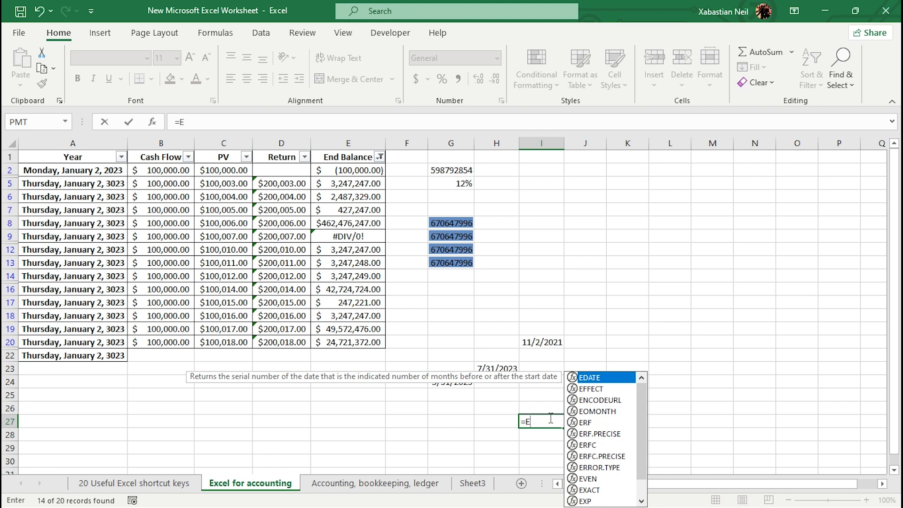
key(Escape)
click(550, 418)
text(DATE()
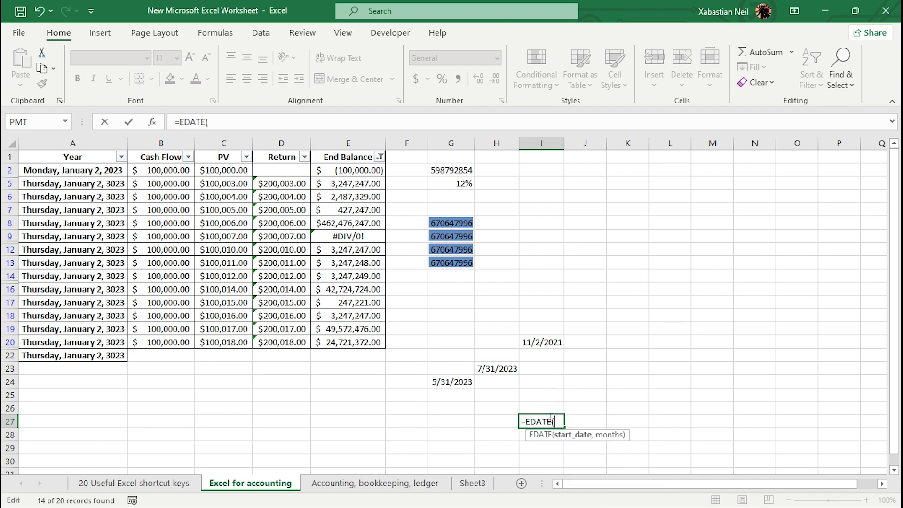
click(459, 381)
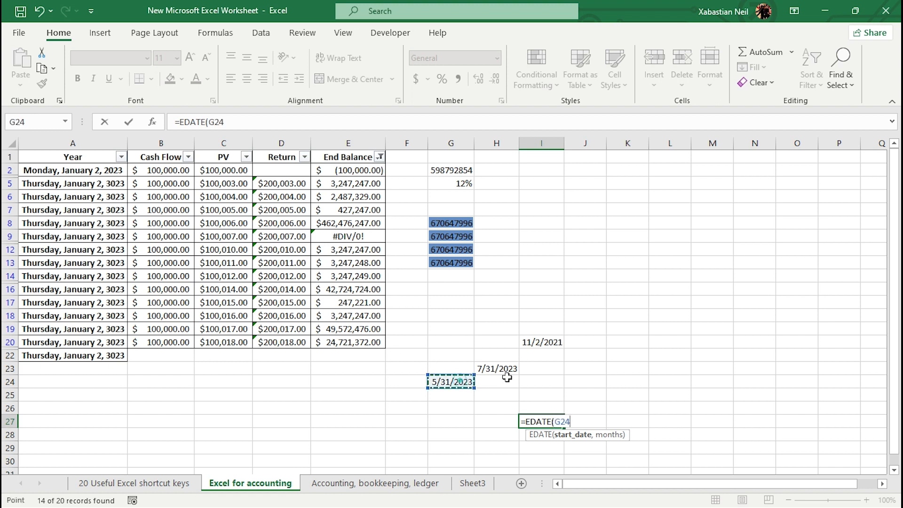
text(,)
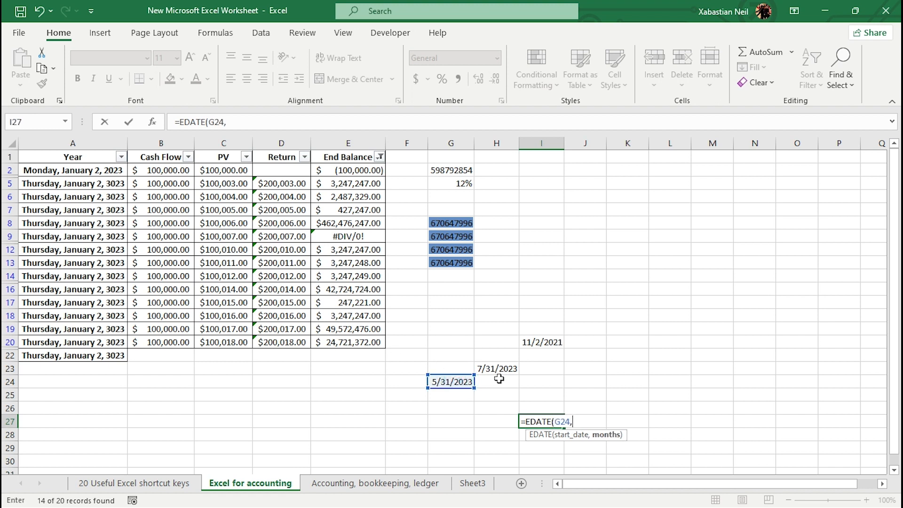
text(14))
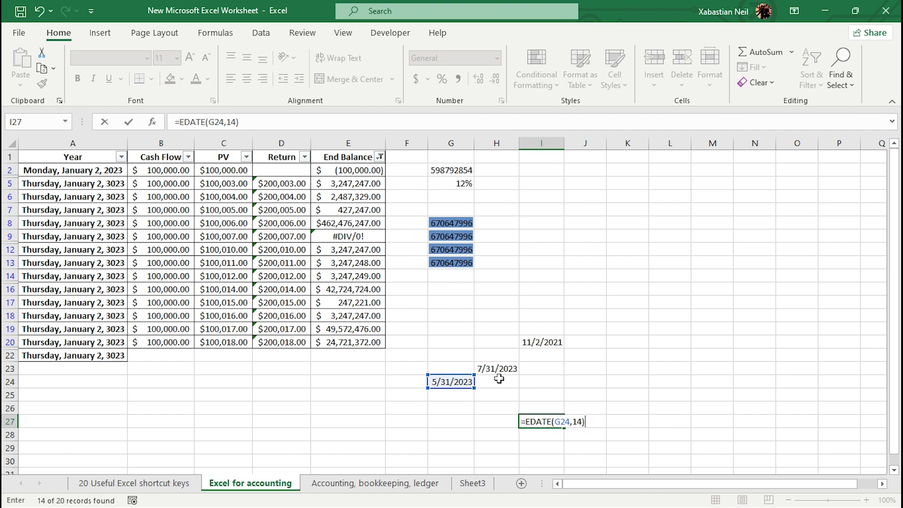
key(Return)
click(547, 421)
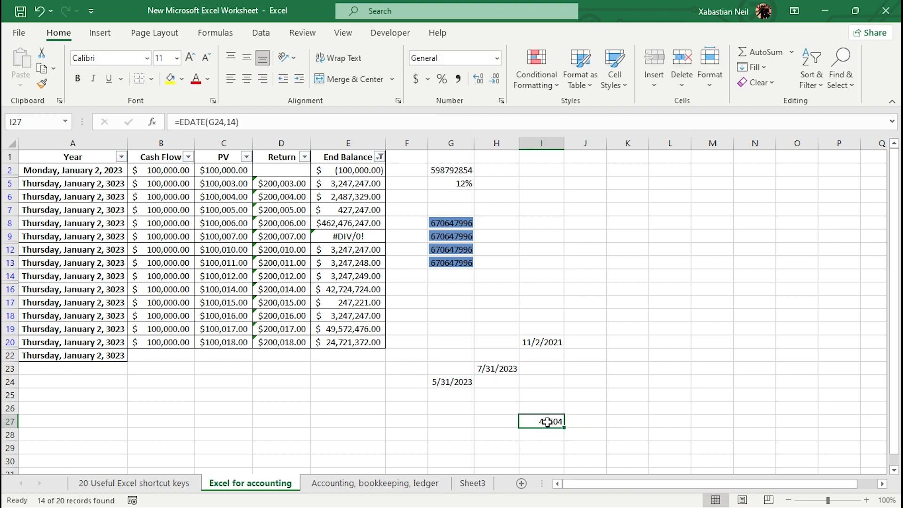
click(498, 58)
click(512, 204)
Move the =EOMONTH(G24,2) result from H23 to I22.
double_click(596, 275)
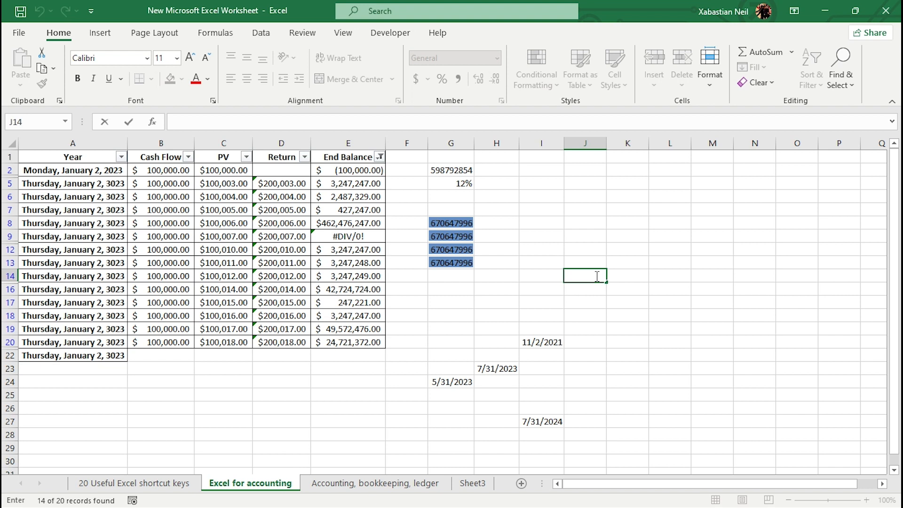
click(505, 374)
drag(465, 355, 477, 389)
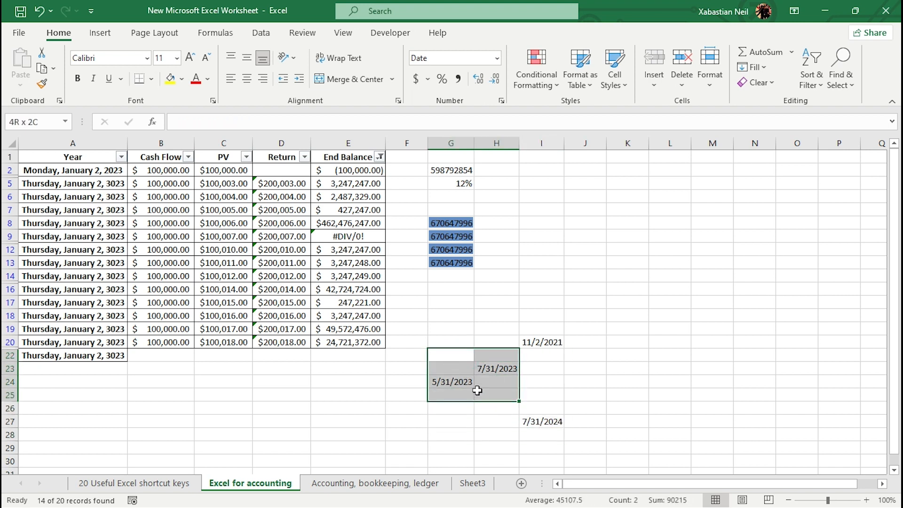
click(463, 302)
click(495, 367)
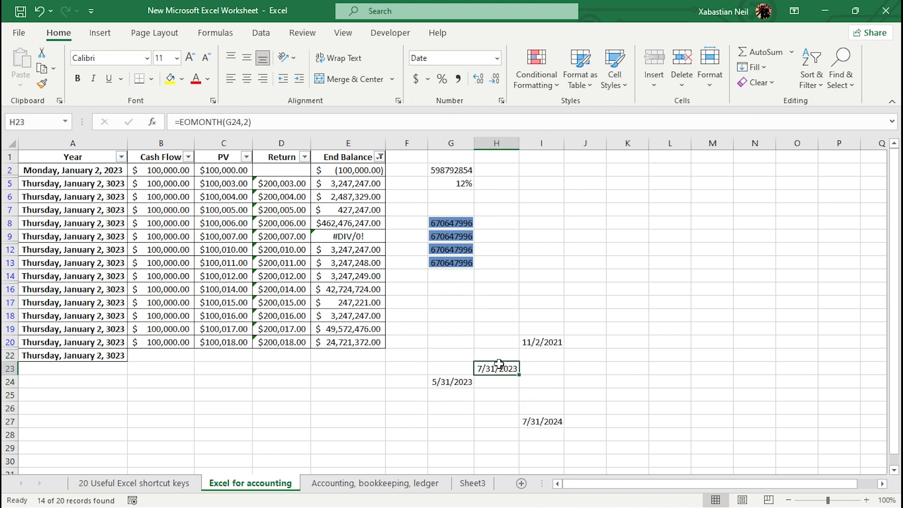
key(ctrl+c)
click(546, 352)
key(ctrl+v)
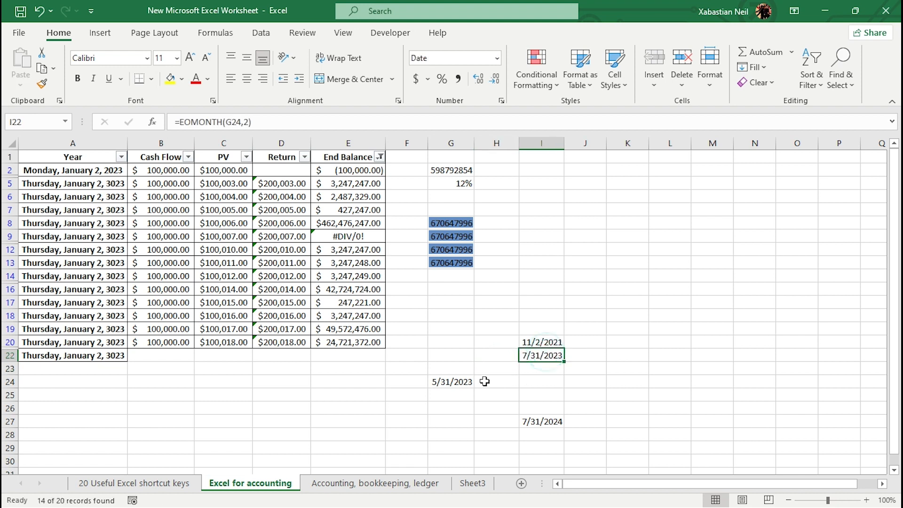
Move the 5/31/2023 date from G24 to I23.
click(464, 382)
key(ctrl+c)
click(544, 367)
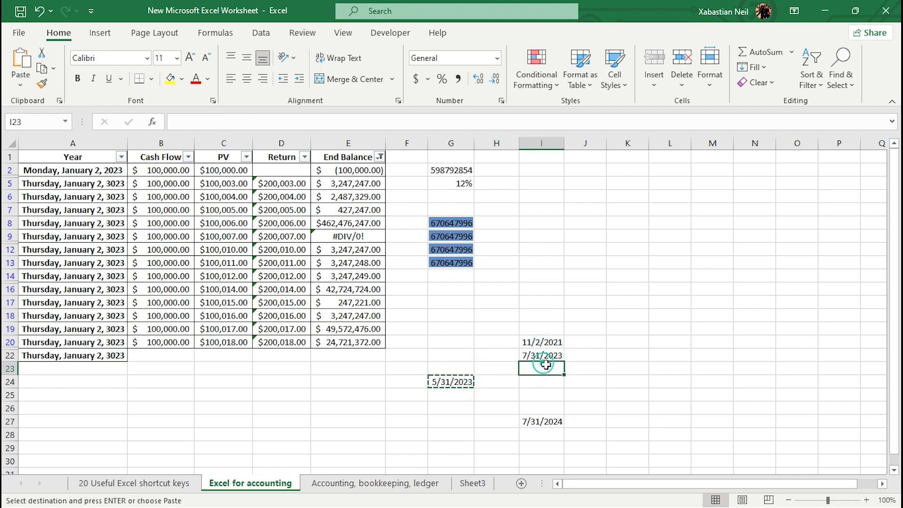
key(Return)
Move the EDATE result from I27 to I24.
click(546, 408)
click(551, 417)
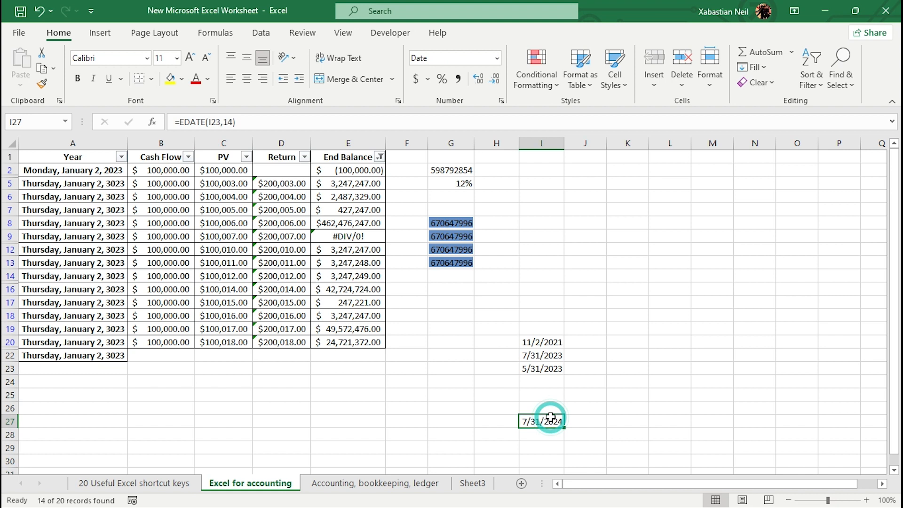
key(ctrl+c)
click(547, 380)
key(Return)
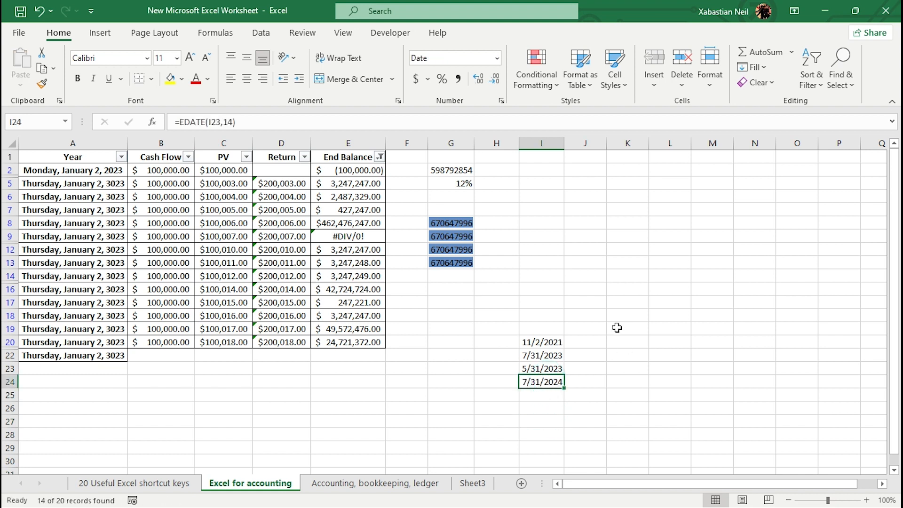
Start a WORKDAY formula in K20 using I20 as the start date.
click(617, 328)
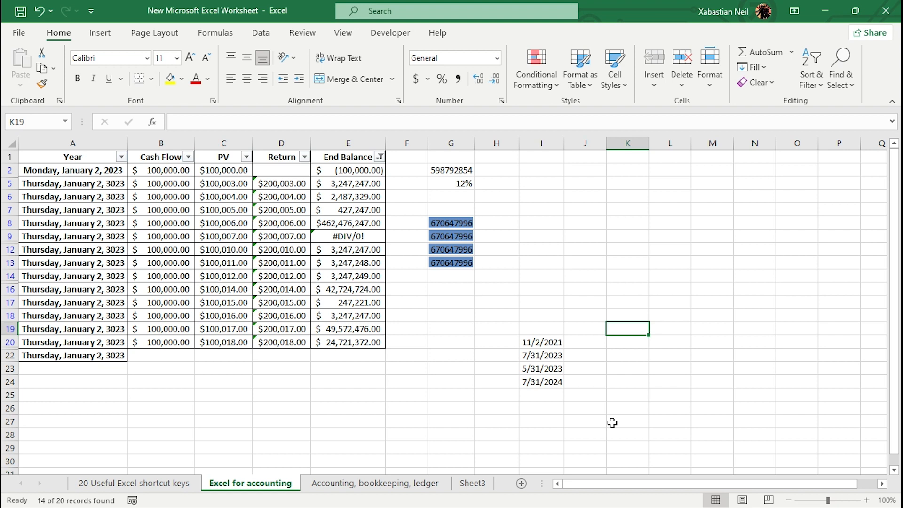
double_click(631, 340)
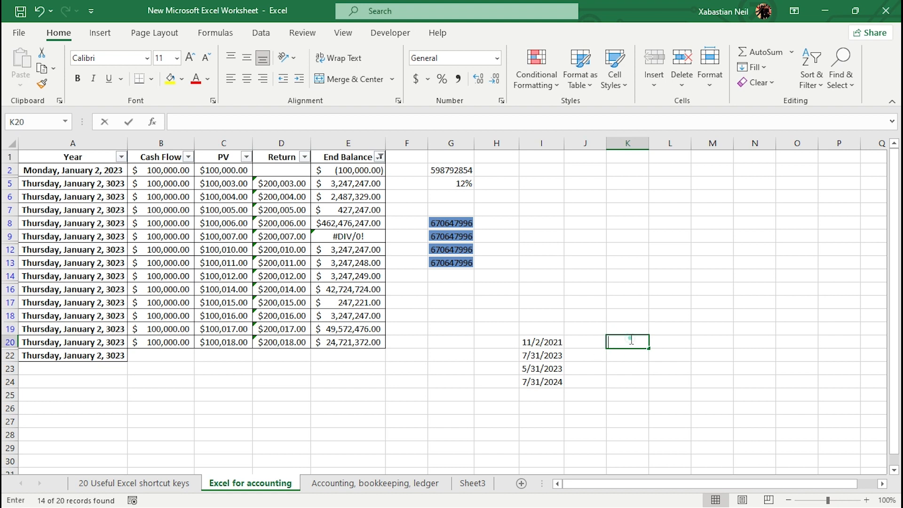
text(=)
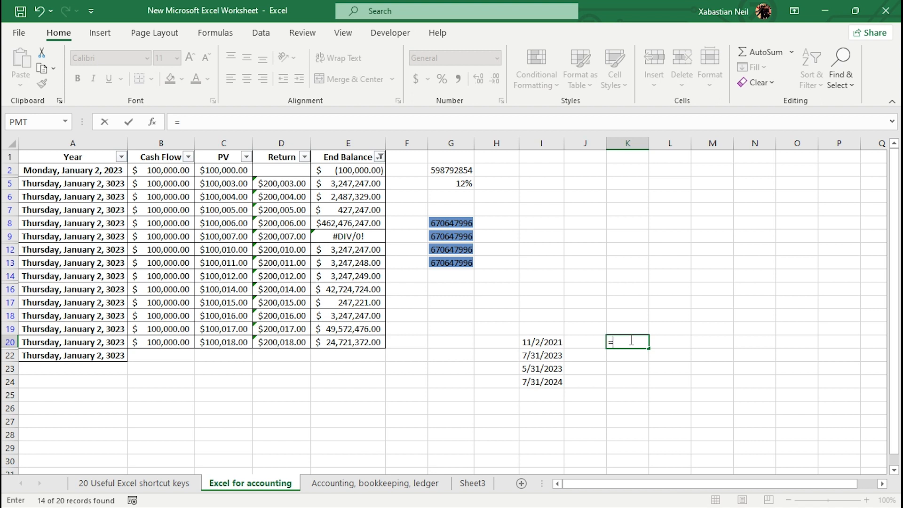
text(WORDAYS)
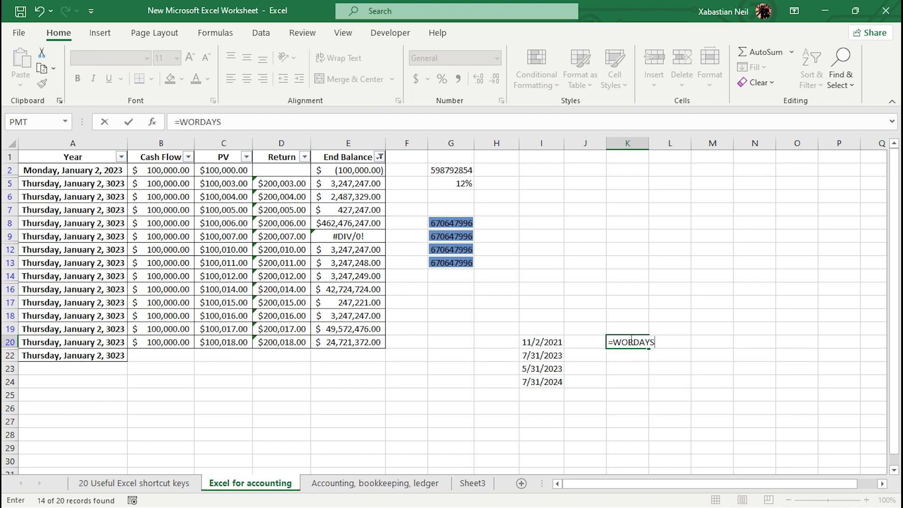
key(BackSpace)
key(BackSpace)
key(BackSpace)
key(BackSpace)
key(BackSpace)
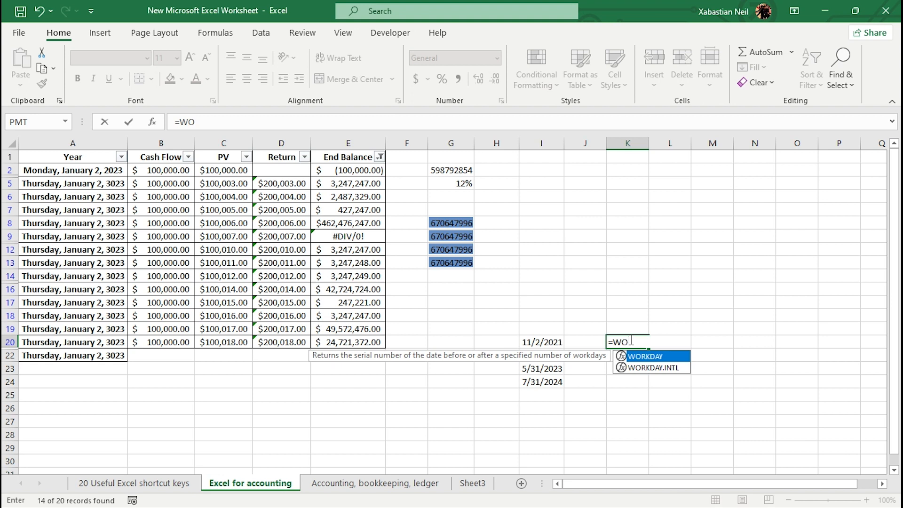
key(Tab)
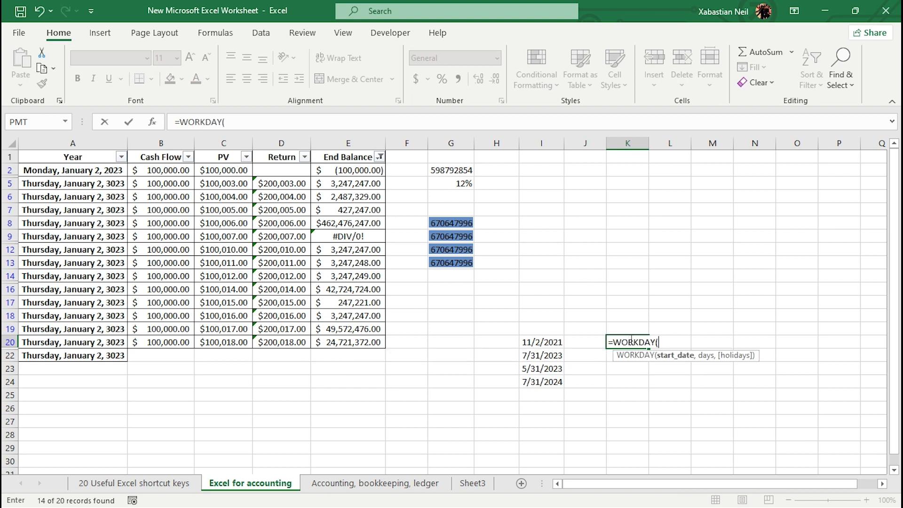
click(545, 348)
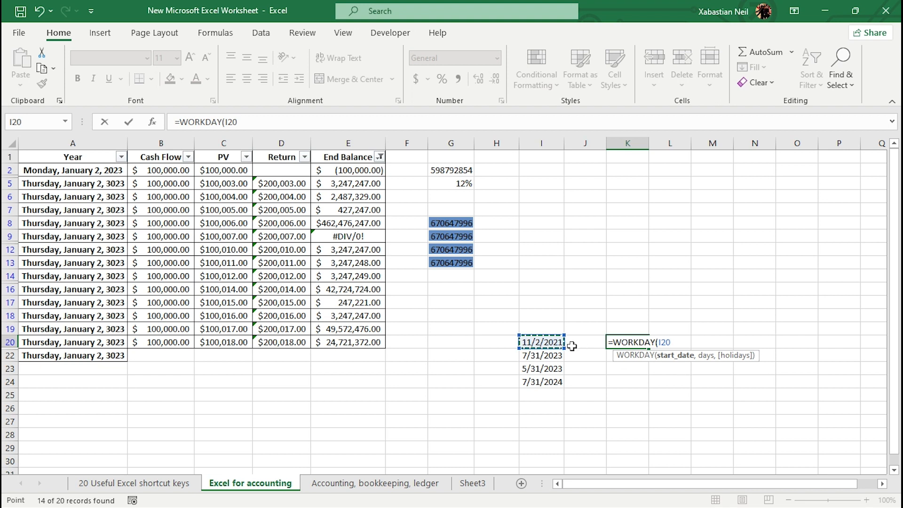
text(,)
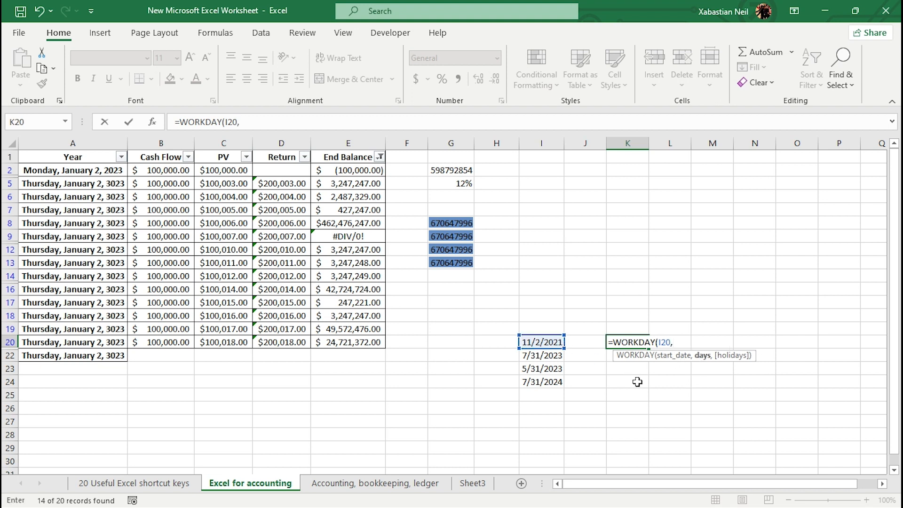
Switch K20's formula to WORKDAY.INTL with 11 as start date and 7 days.
key(BackSpace)
key(BackSpace)
key(BackSpace)
key(BackSpace)
key(BackSpace)
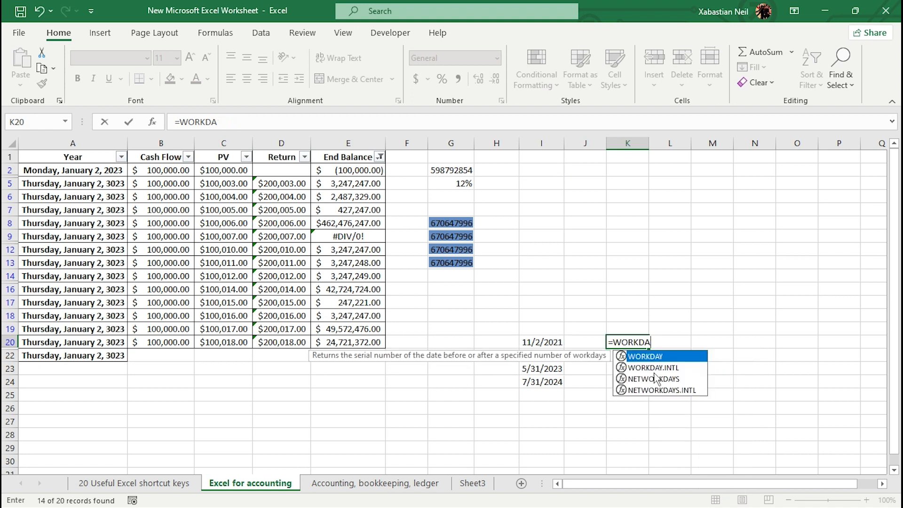
double_click(676, 367)
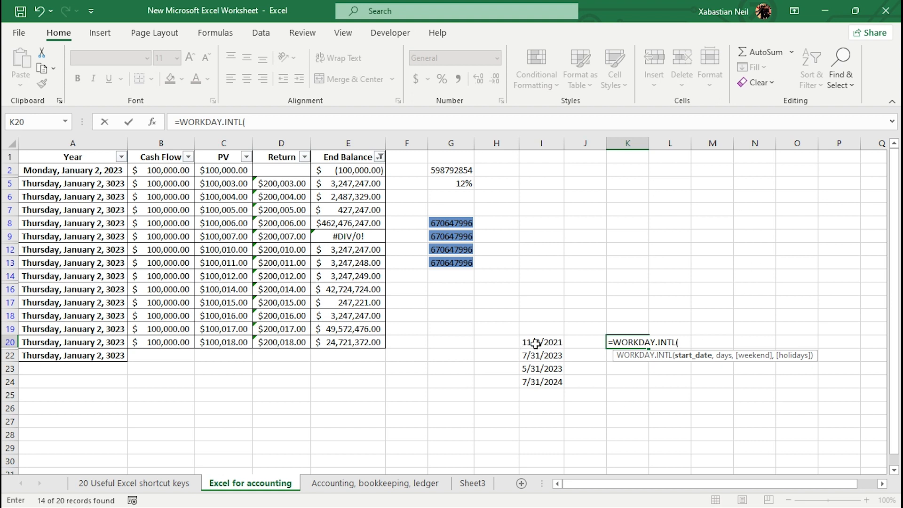
text(11,)
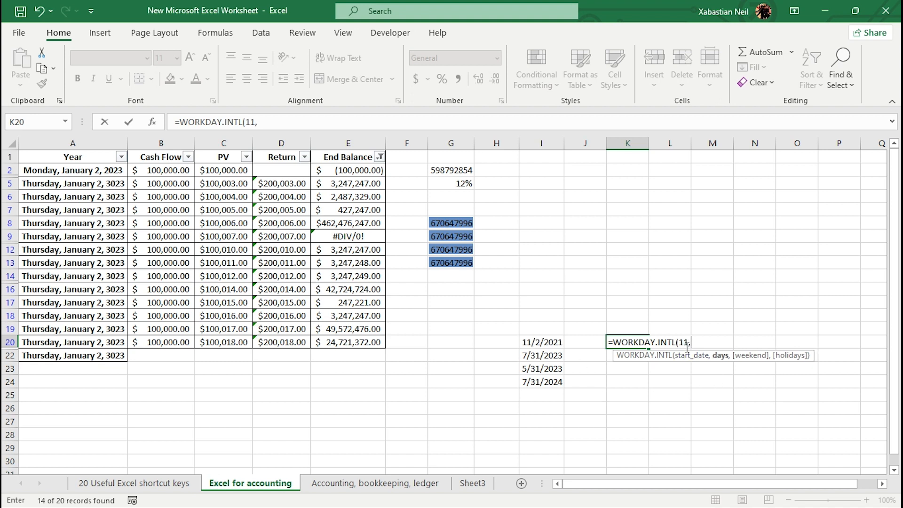
text(7,)
Pick weekend option 2 (Sunday, Monday) and finish K20 as =WORKDAY.INTL(11,7,2).
scroll(781, 398, down, 1)
scroll(776, 428, up, 1)
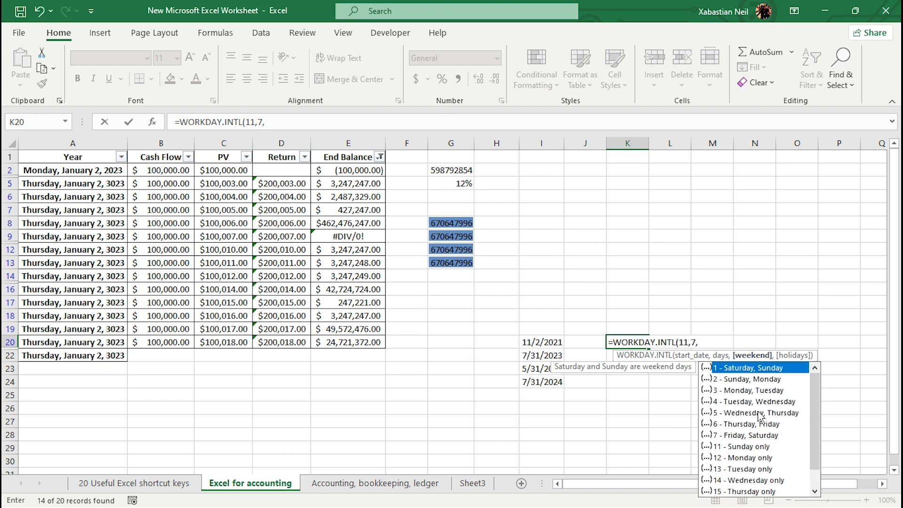
double_click(774, 380)
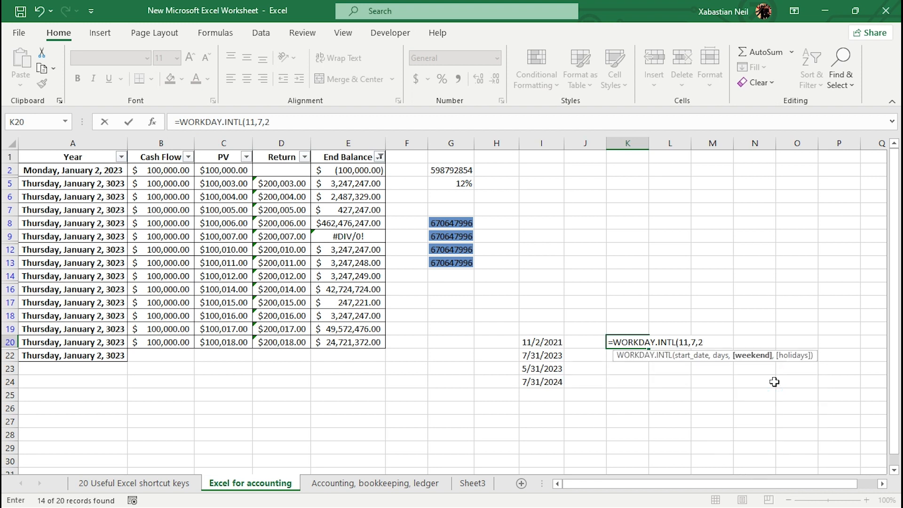
text(,)
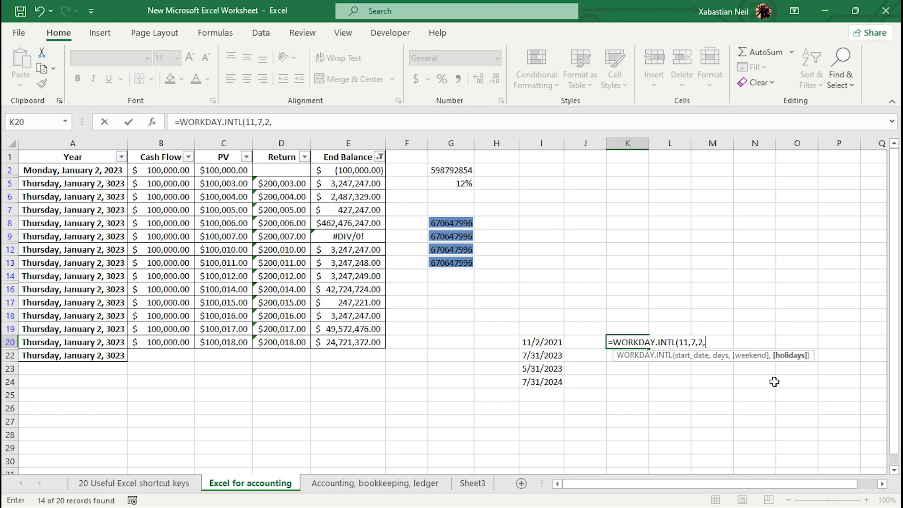
click(798, 358)
key(BackSpace)
text())
key(Return)
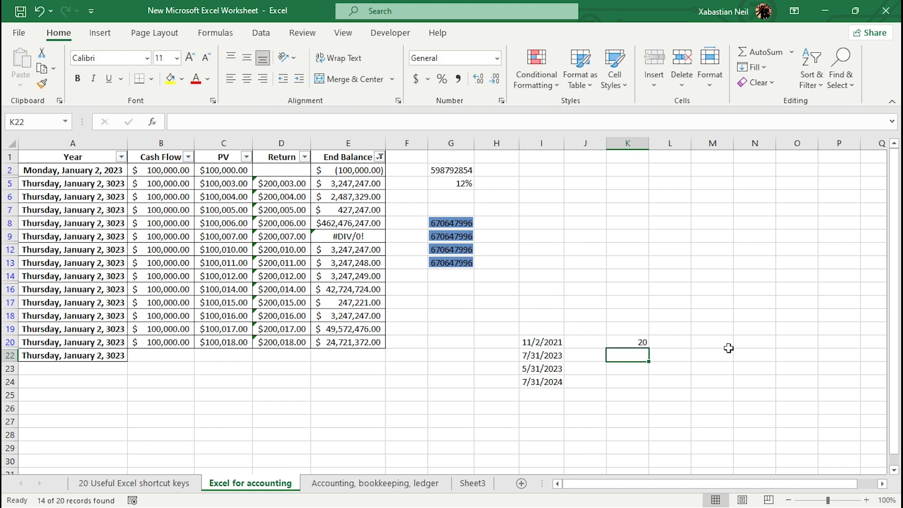
click(633, 342)
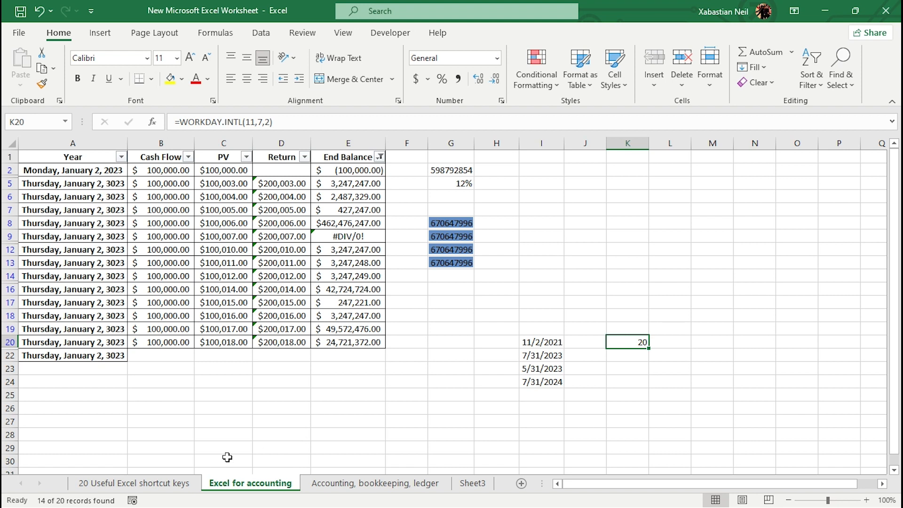
Start a SUM formula in G16.
click(353, 406)
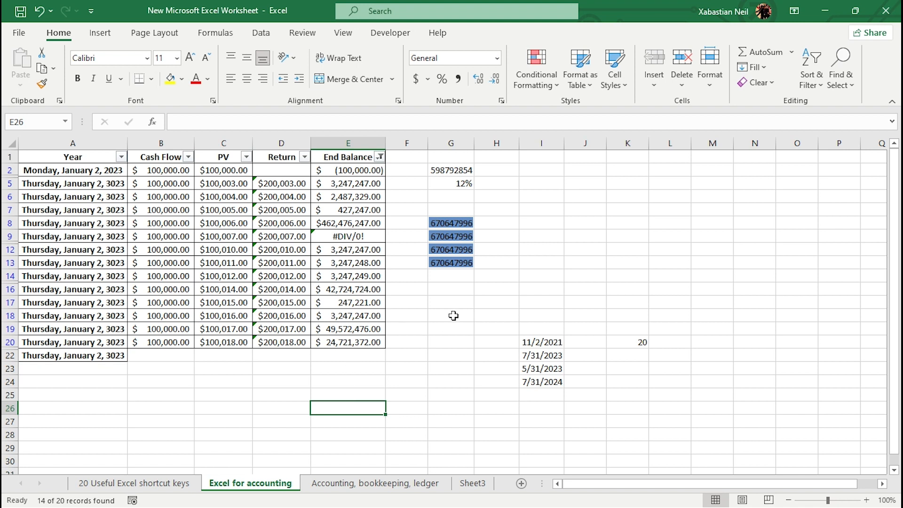
click(448, 286)
text(=)
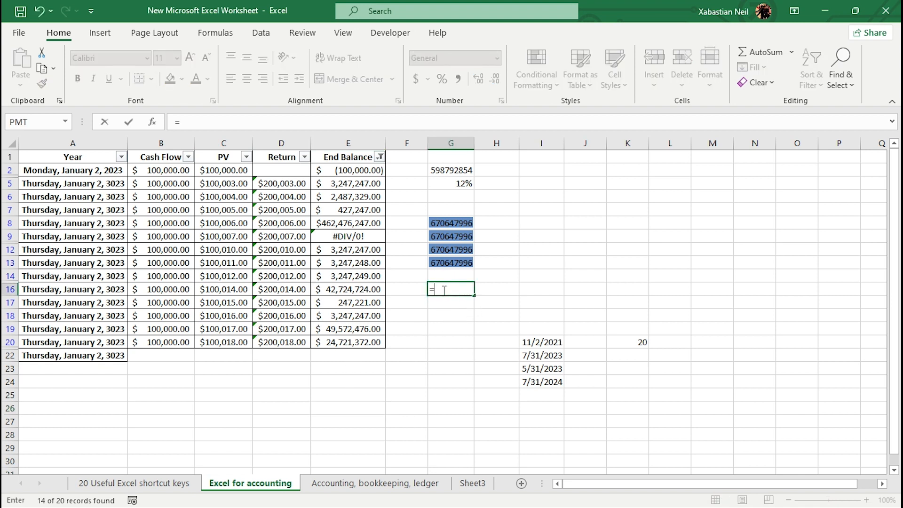
text(SUM)
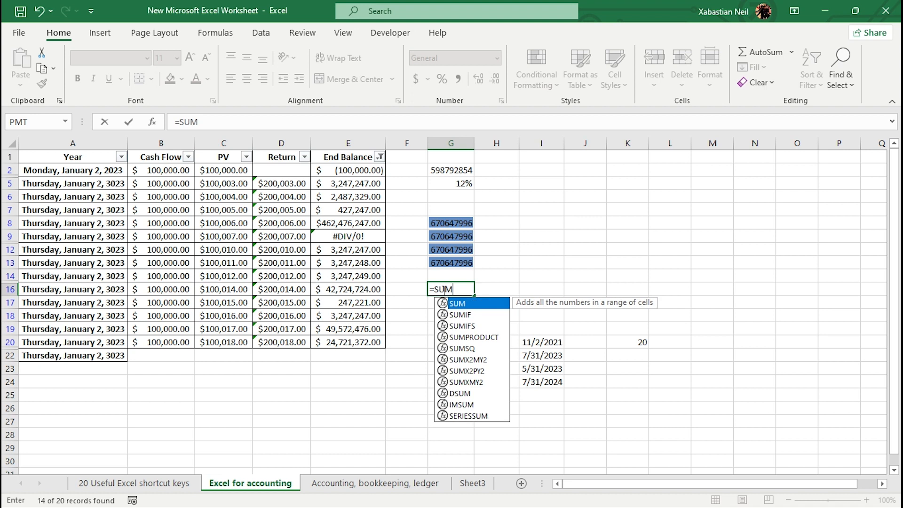
text(()
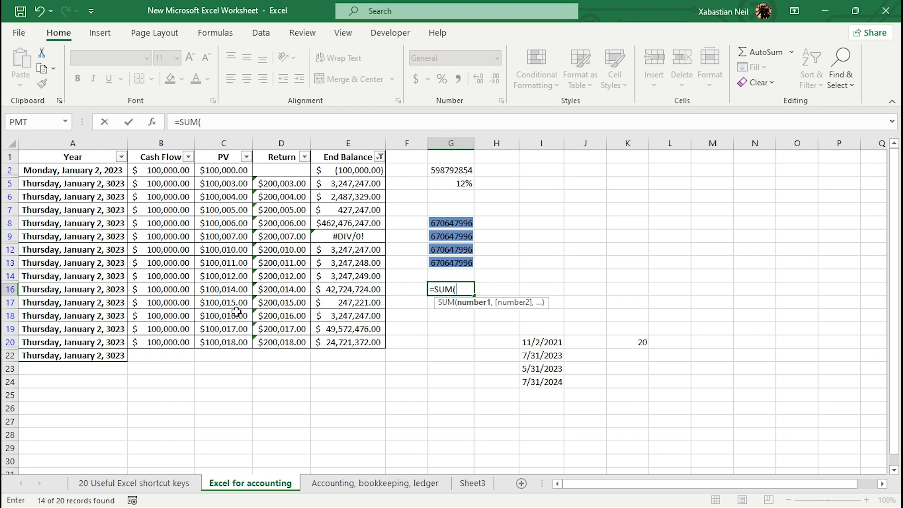
drag(236, 314, 236, 335)
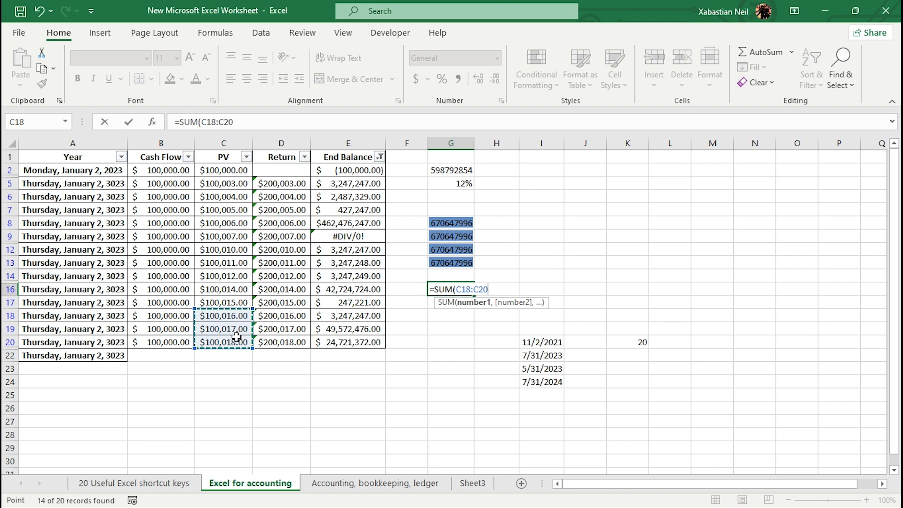
key(BackSpace)
key(BackSpace)
key(BackSpace)
key(BackSpace)
key(BackSpace)
key(BackSpace)
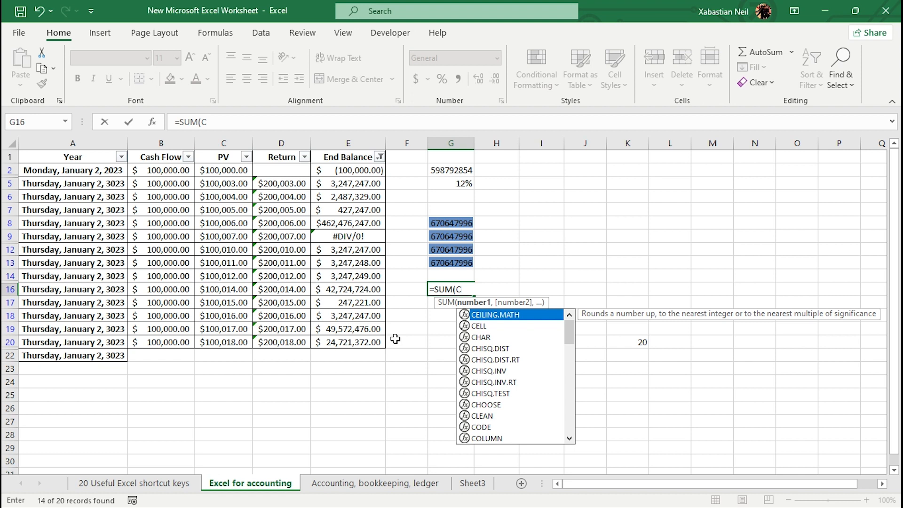
click(372, 483)
click(481, 330)
click(879, 10)
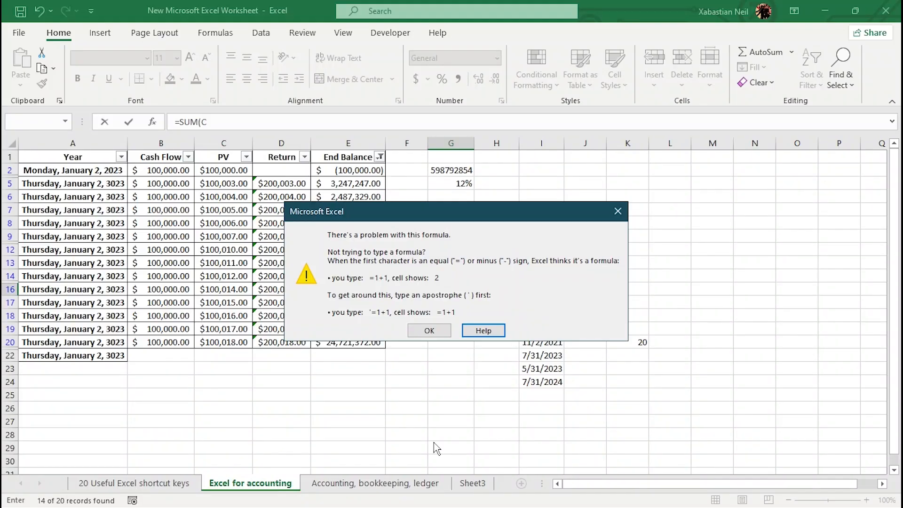
click(428, 329)
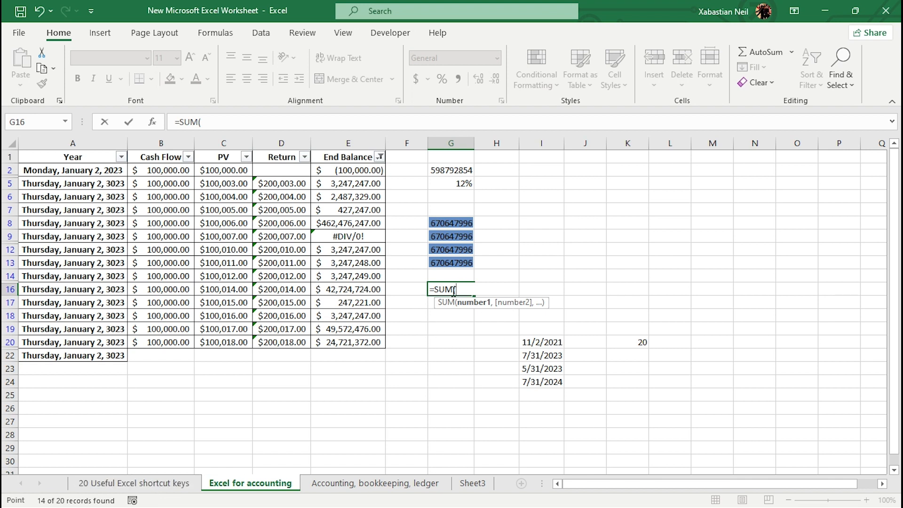
Complete G16's formula as =SUM(D17:D20).
drag(277, 303, 275, 350)
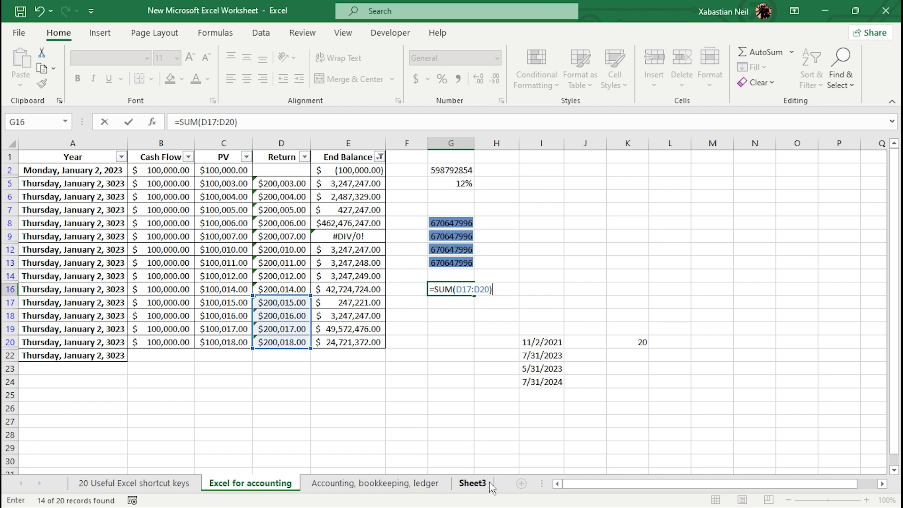
key(Return)
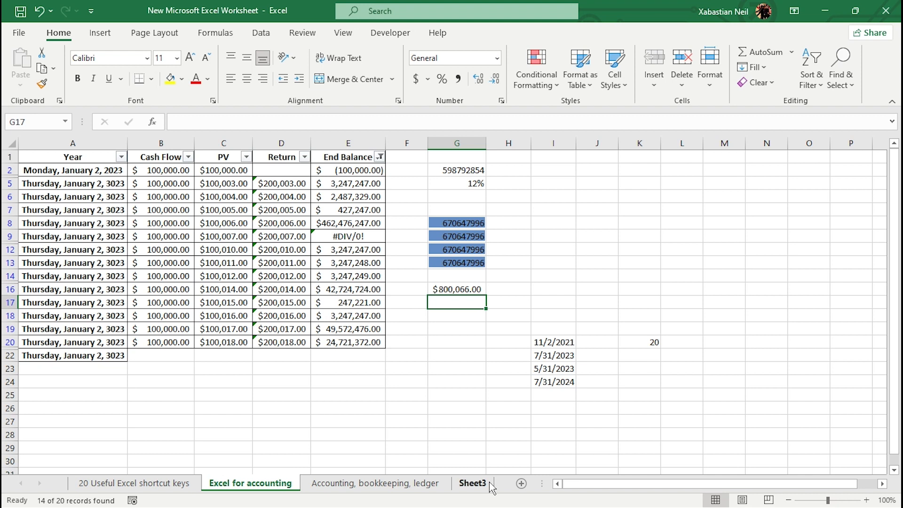
Start a SUMIF formula in I14.
double_click(556, 279)
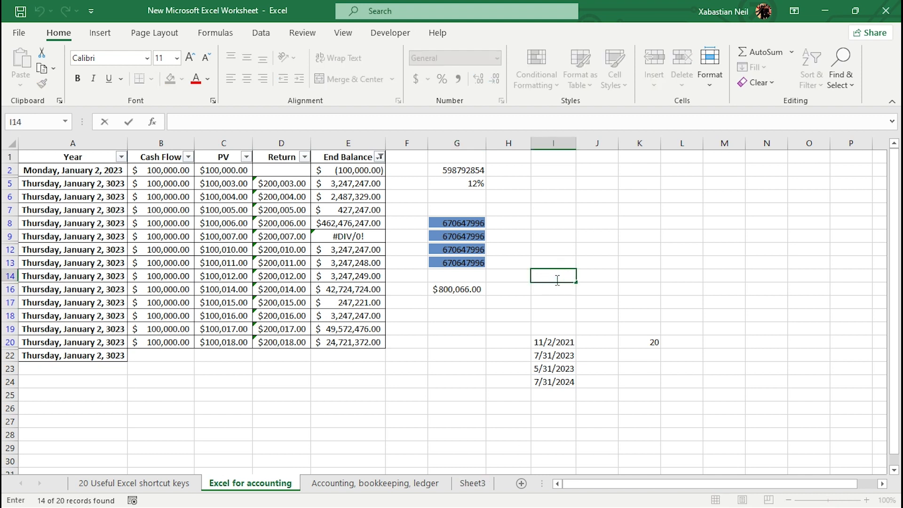
text(=SUMNIF)
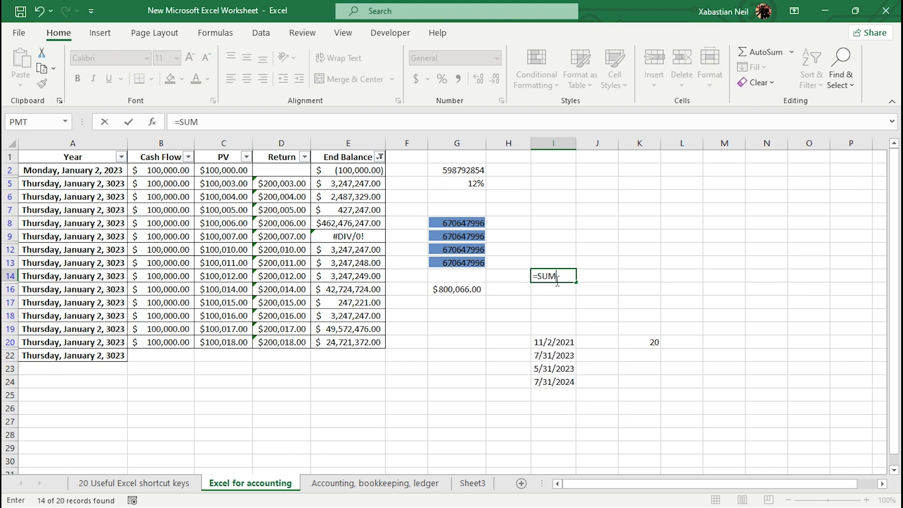
key(Tab)
click(580, 266)
double_click(548, 278)
key(BackSpace)
key(BackSpace)
key(BackSpace)
text(IF()
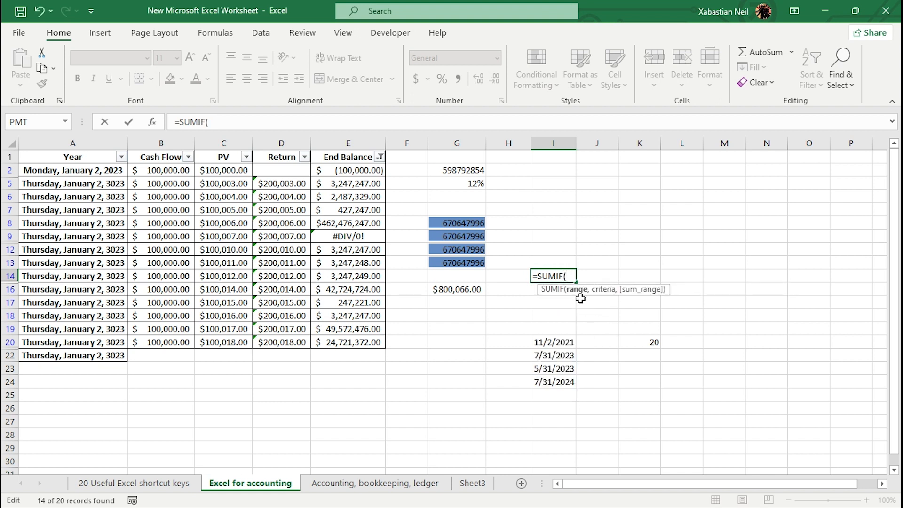
Fill in the SUMIF arguments E2:E20, D5:D8 and D5:E20 and confirm I14's formula.
drag(366, 170, 371, 344)
text(,)
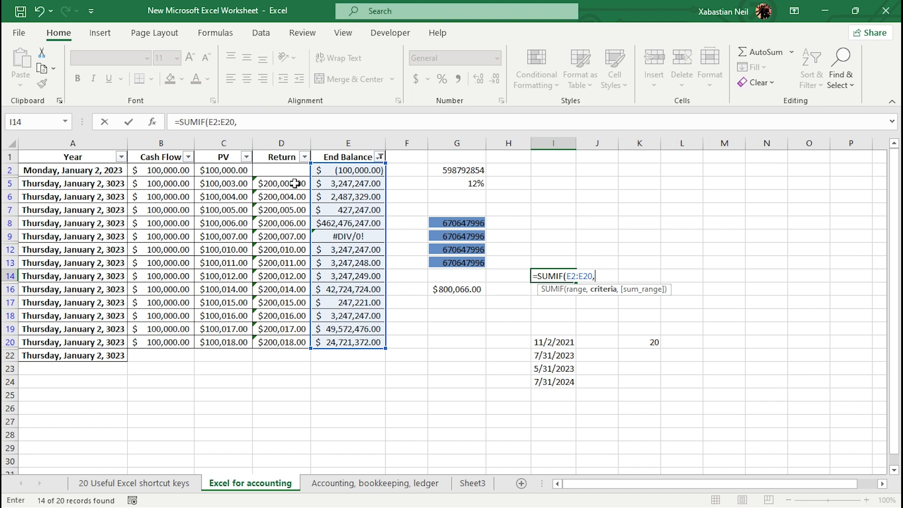
drag(294, 183, 293, 228)
text(,)
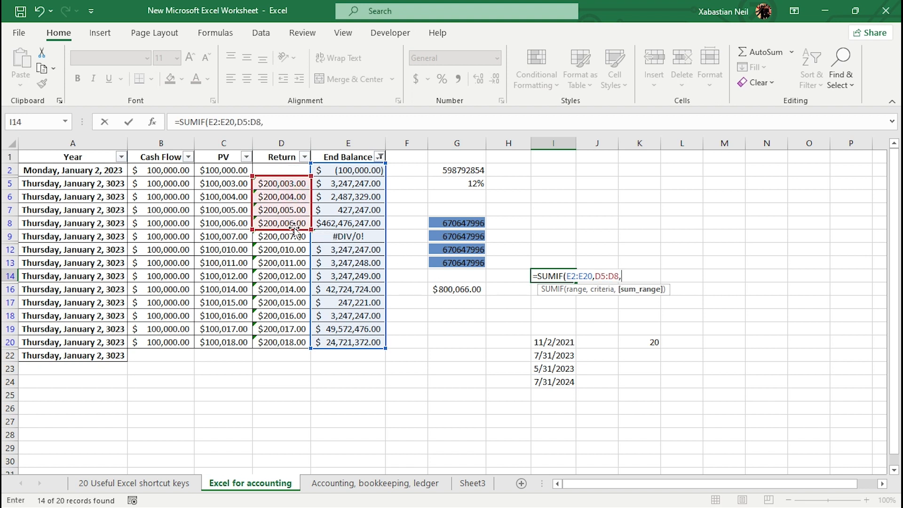
drag(272, 181, 345, 339)
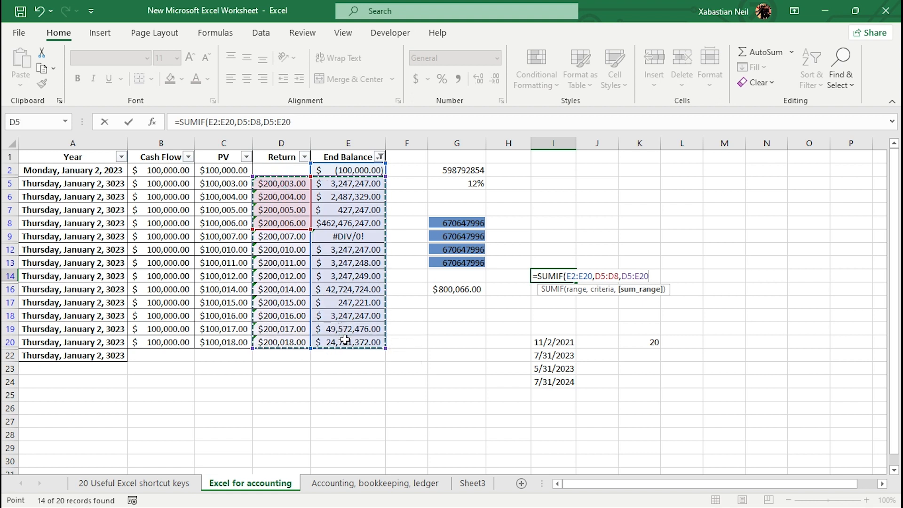
text())
key(Return)
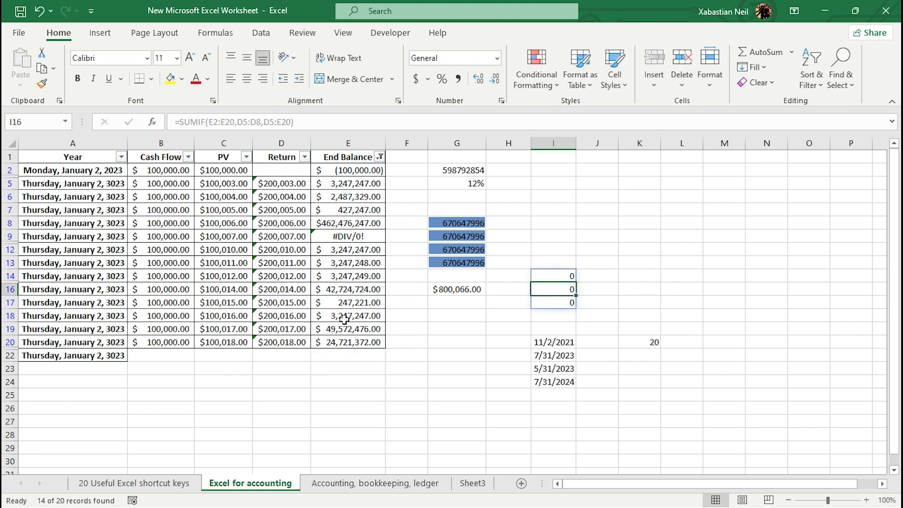
Overwrite E9's formula with the value 43737835.
double_click(361, 235)
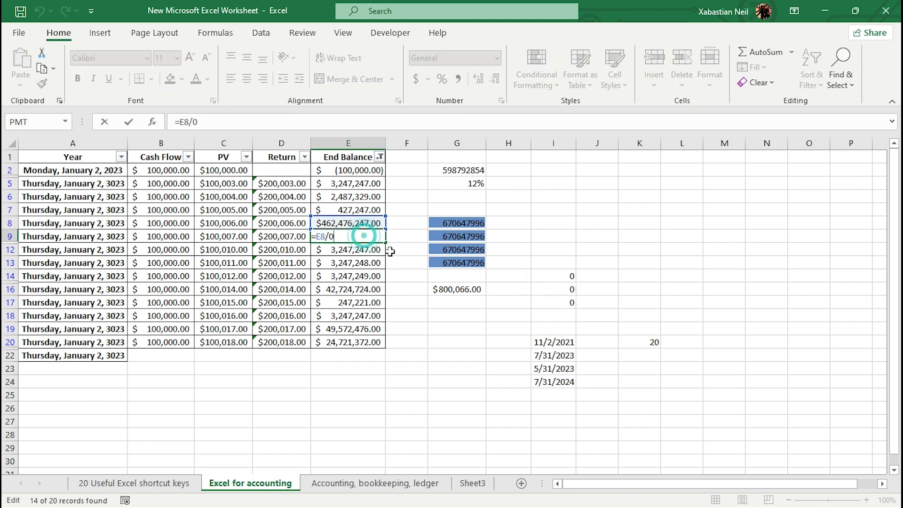
key(BackSpace)
key(BackSpace)
key(BackSpace)
key(BackSpace)
key(BackSpace)
text(43737835)
click(633, 275)
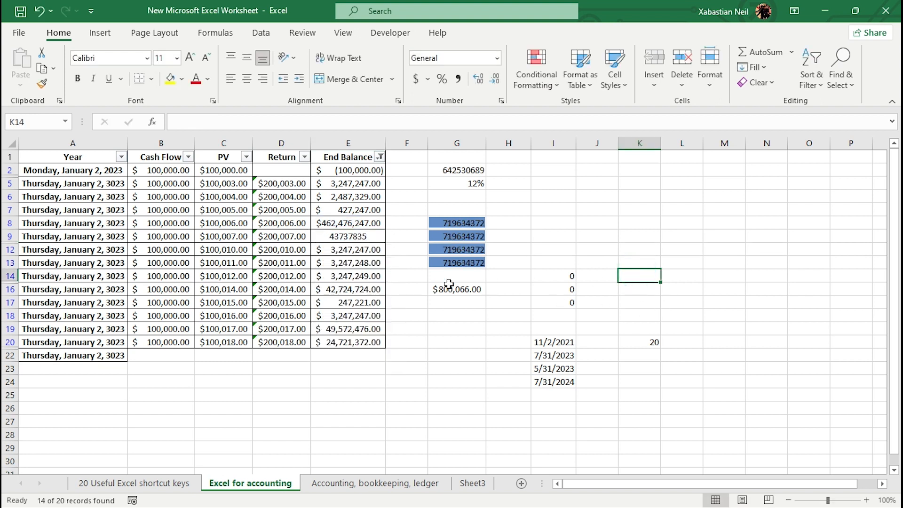
double_click(556, 276)
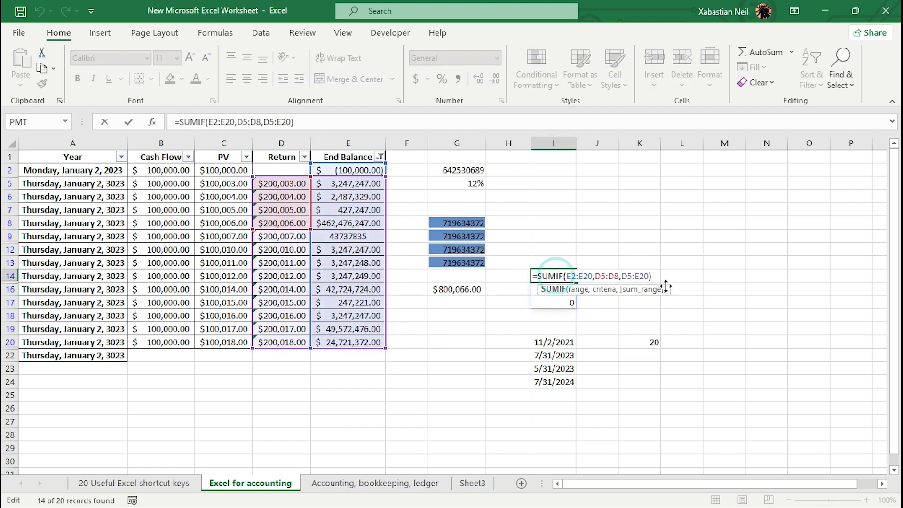
key(Return)
key(Return)
key(Return)
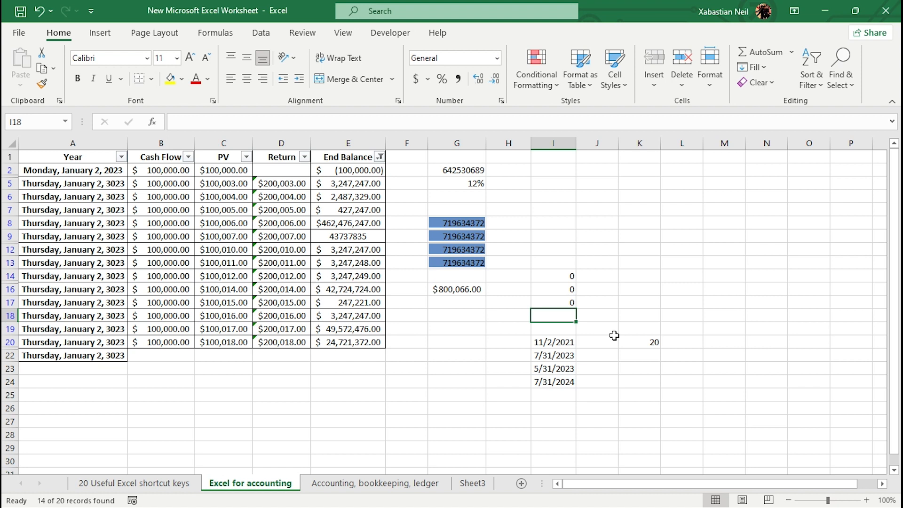
Make all three ranges in I14's SUMIF formula absolute references.
double_click(606, 276)
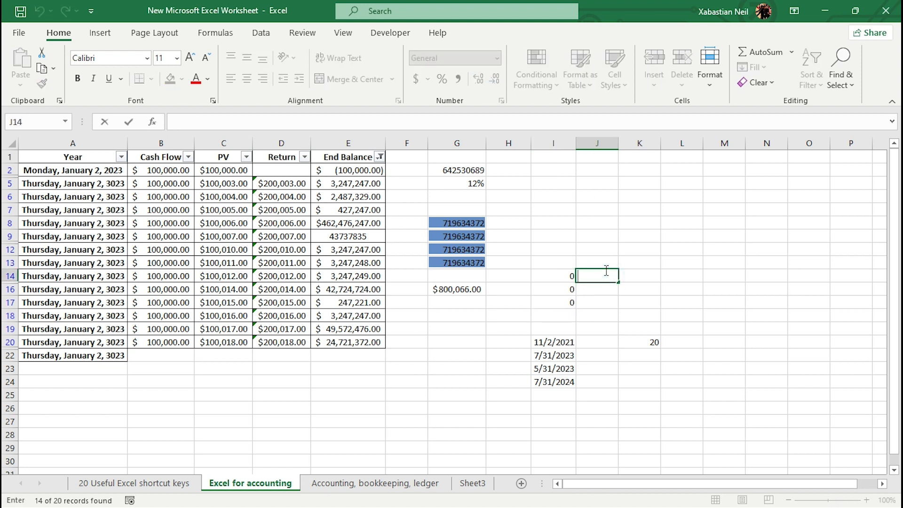
double_click(567, 276)
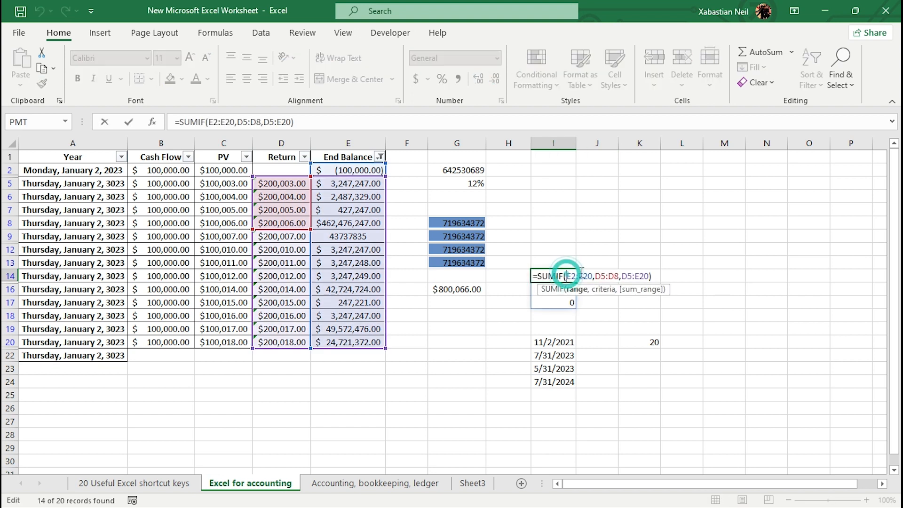
click(590, 275)
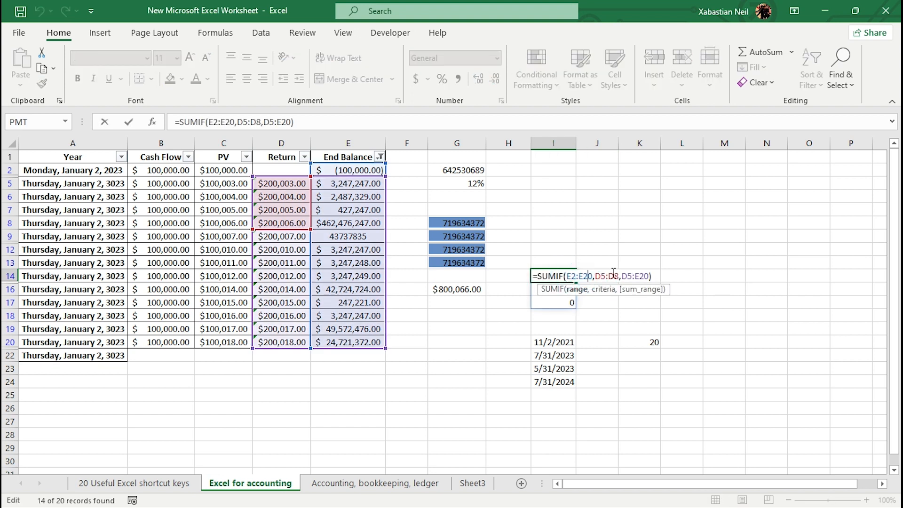
key(F4)
click(624, 276)
key(F4)
click(652, 275)
key(F4)
click(675, 276)
key(F4)
click(579, 275)
key(F4)
click(618, 275)
key(F4)
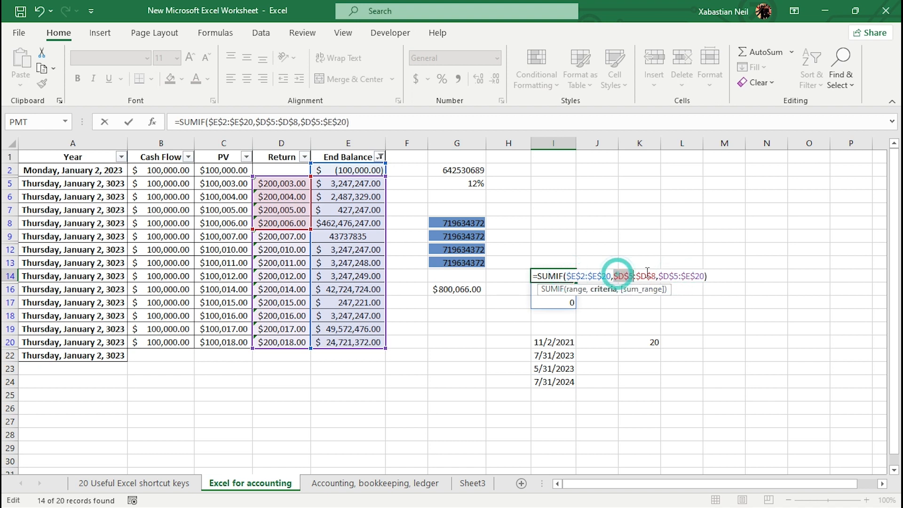
key(Return)
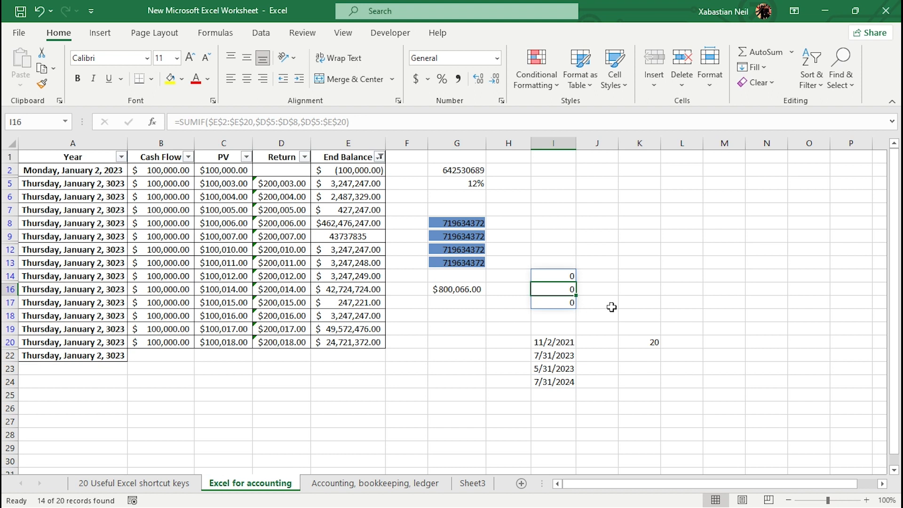
Enter the formula =IF(E2,C2,C5) in J9.
drag(73, 179, 362, 335)
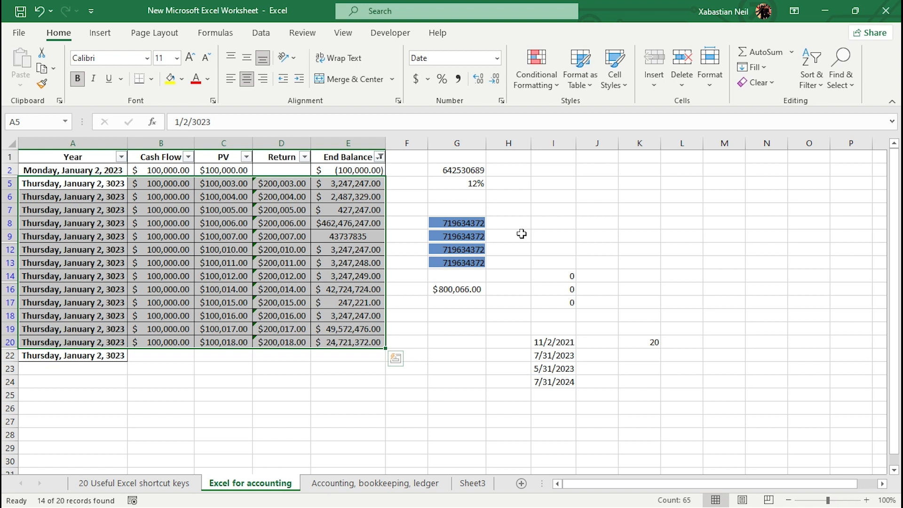
click(585, 238)
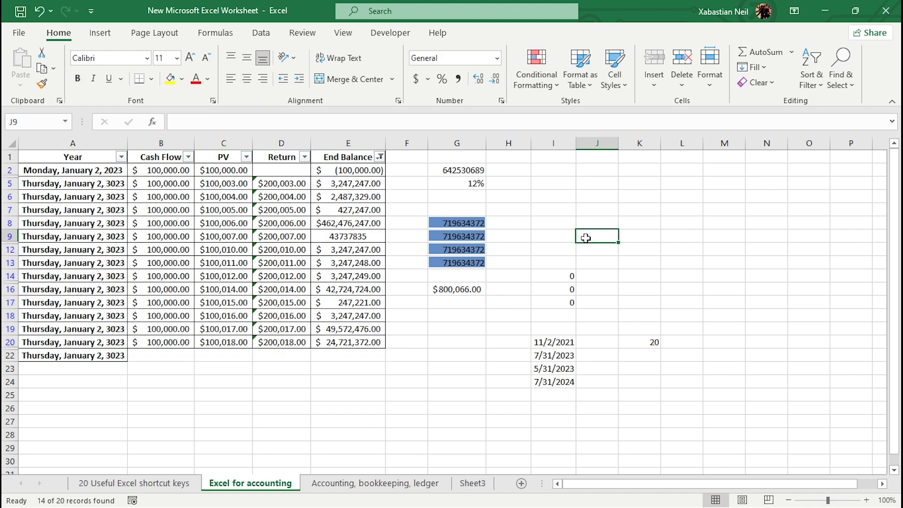
double_click(585, 238)
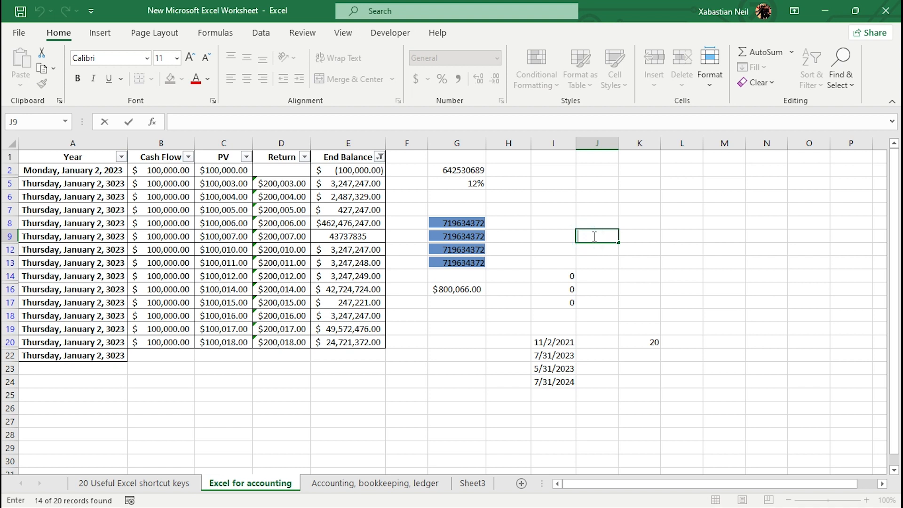
text(=I)
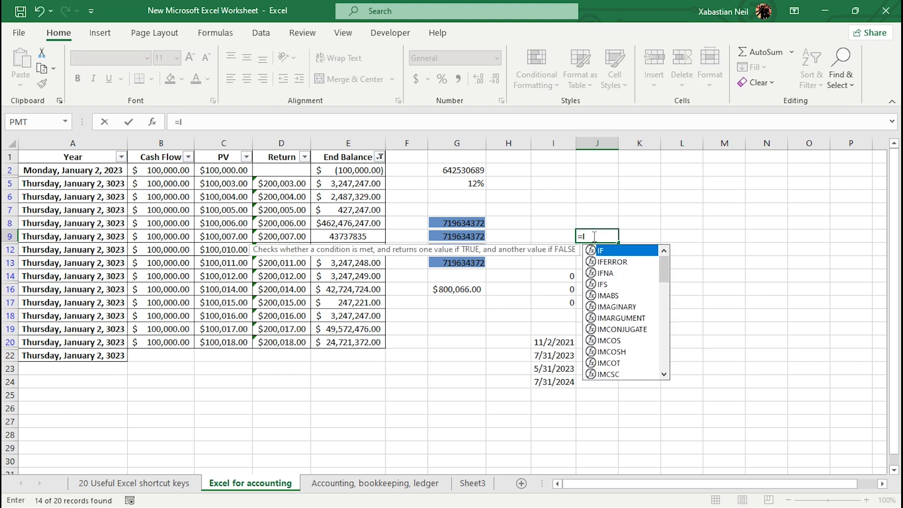
text(F()
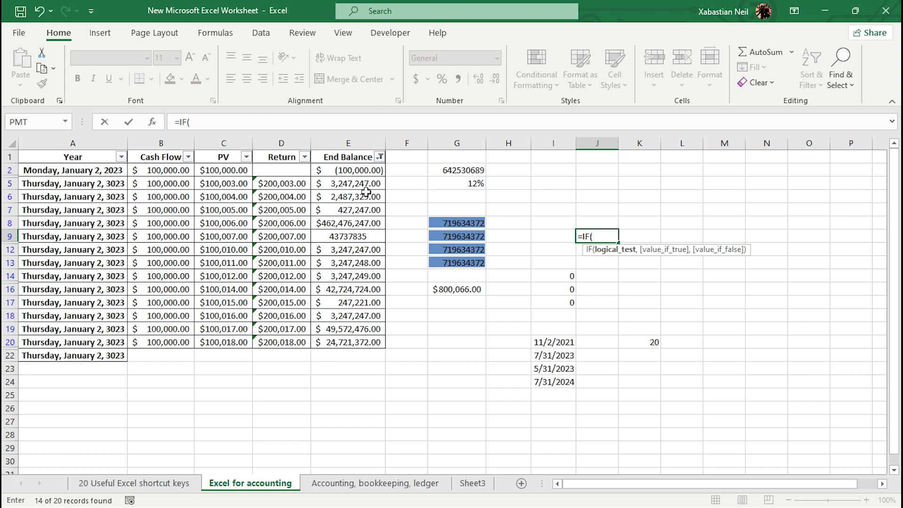
click(371, 175)
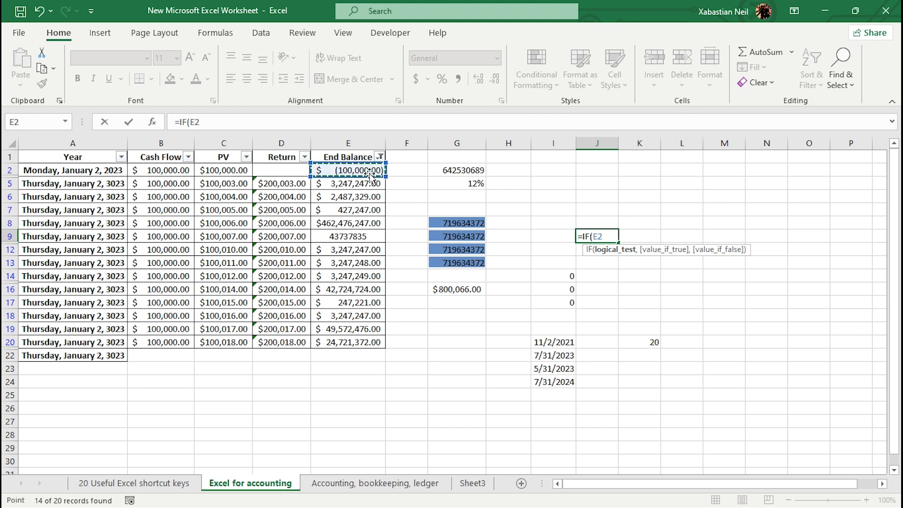
text(,)
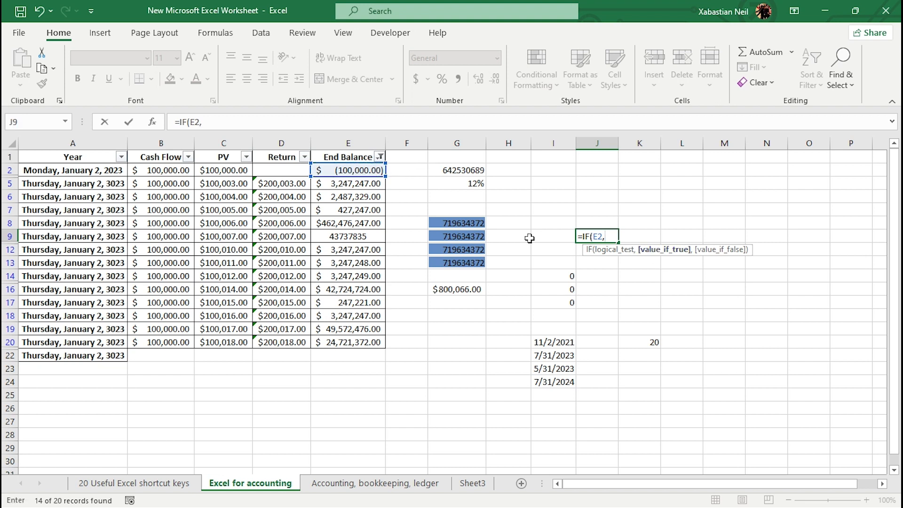
click(242, 169)
text(,)
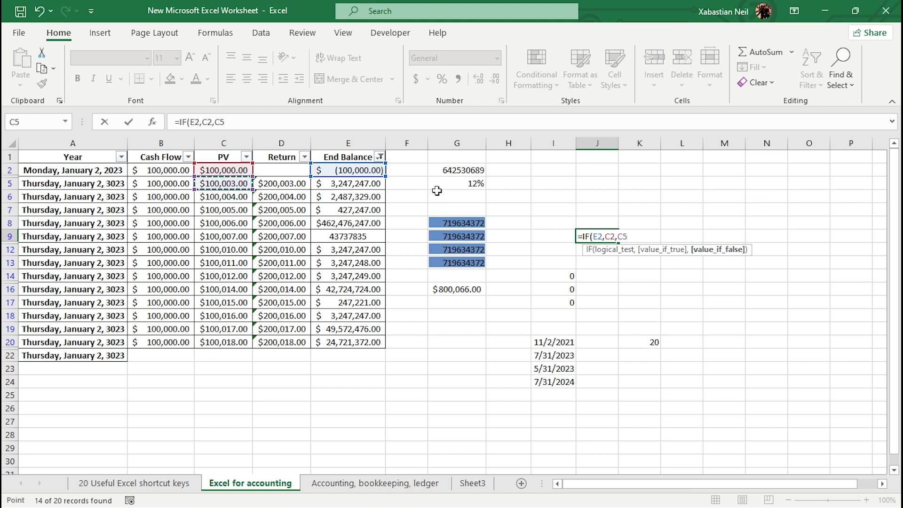
text())
key(Return)
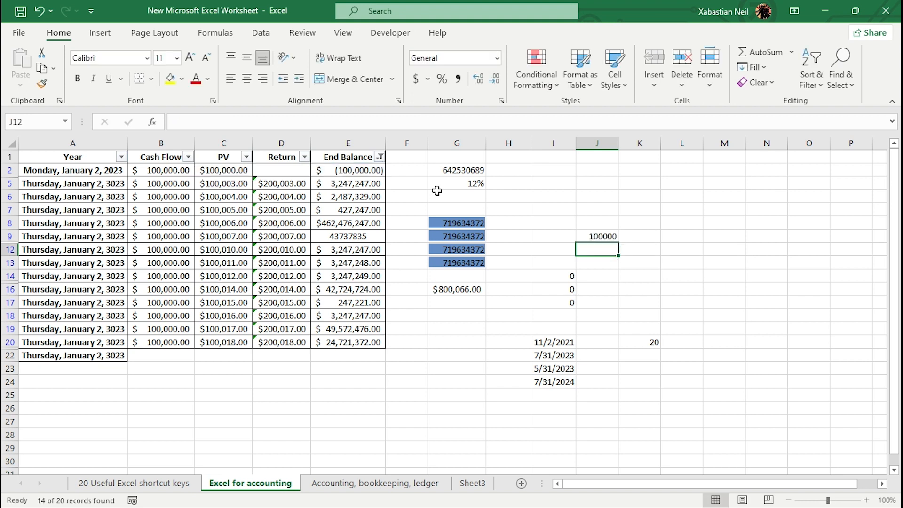